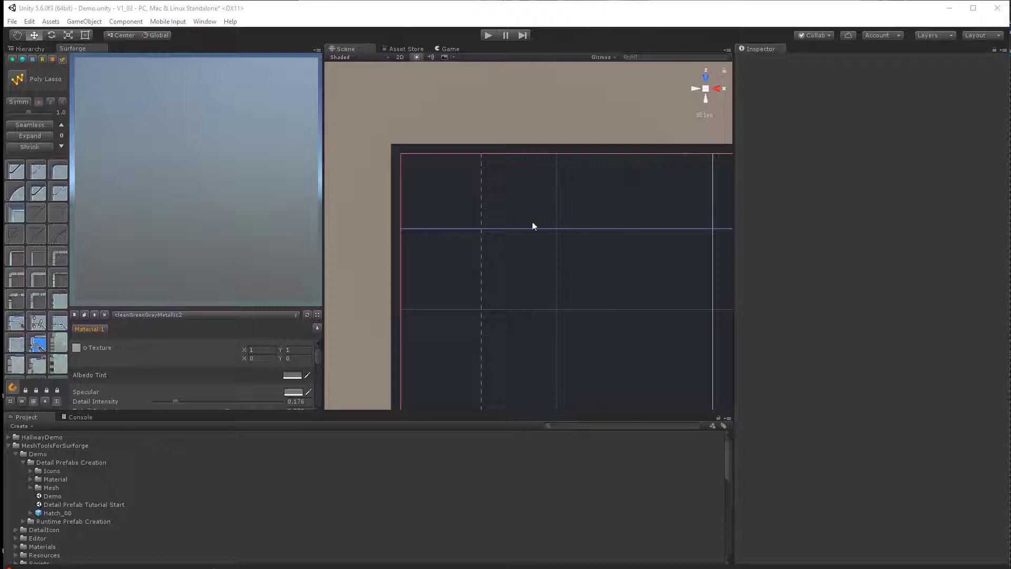
# Place the panelA_01 detail on the canvas's blue guide line at about X -7.5, Z 24.4.
pyautogui.moveTo(589, 221); pyautogui.dragTo(616, 268, button='middle')
pyautogui.moveTo(493, 189); pyautogui.dragTo(502, 170, button='middle')
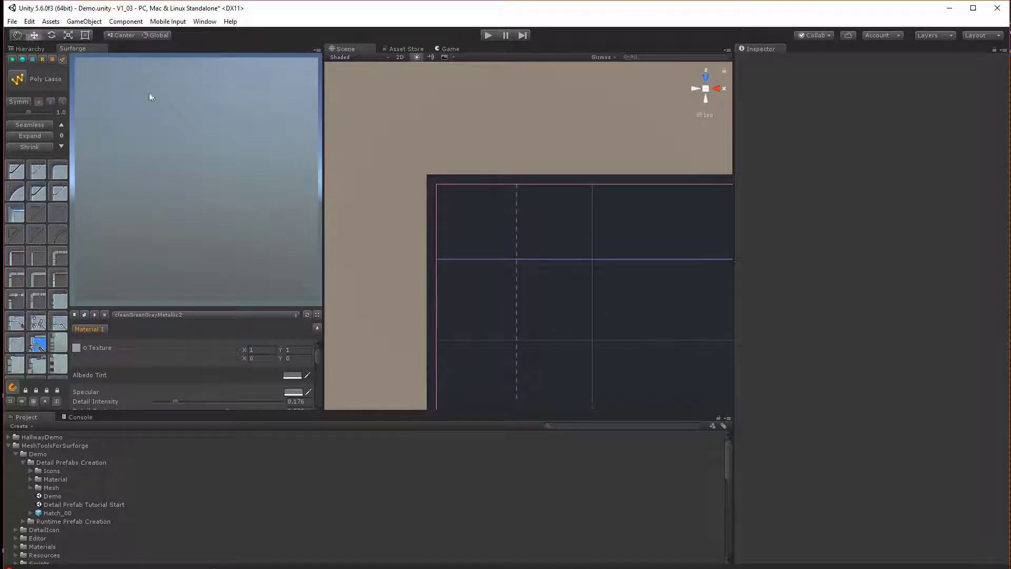
pyautogui.click(53, 60)
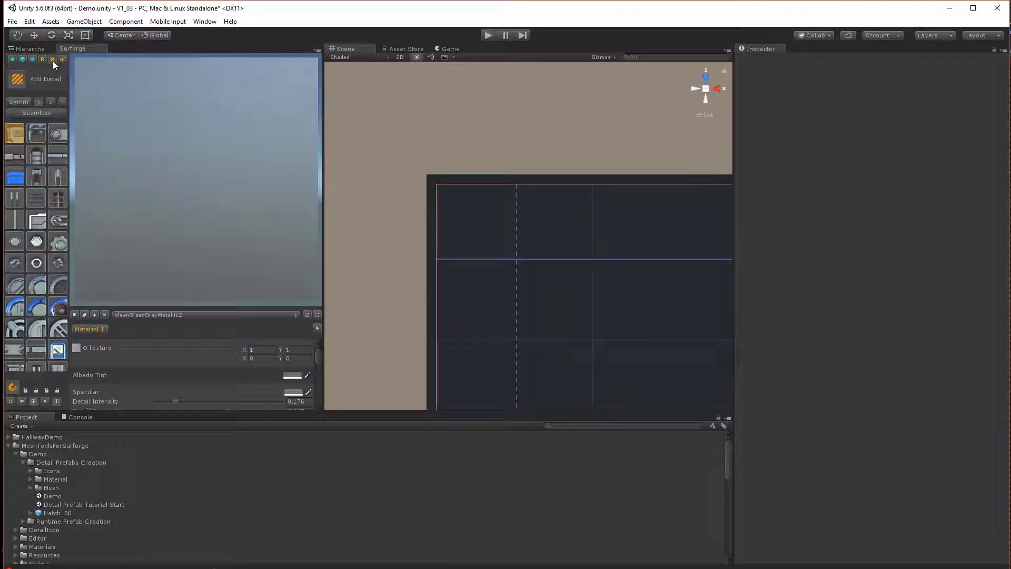
pyautogui.click(11, 136)
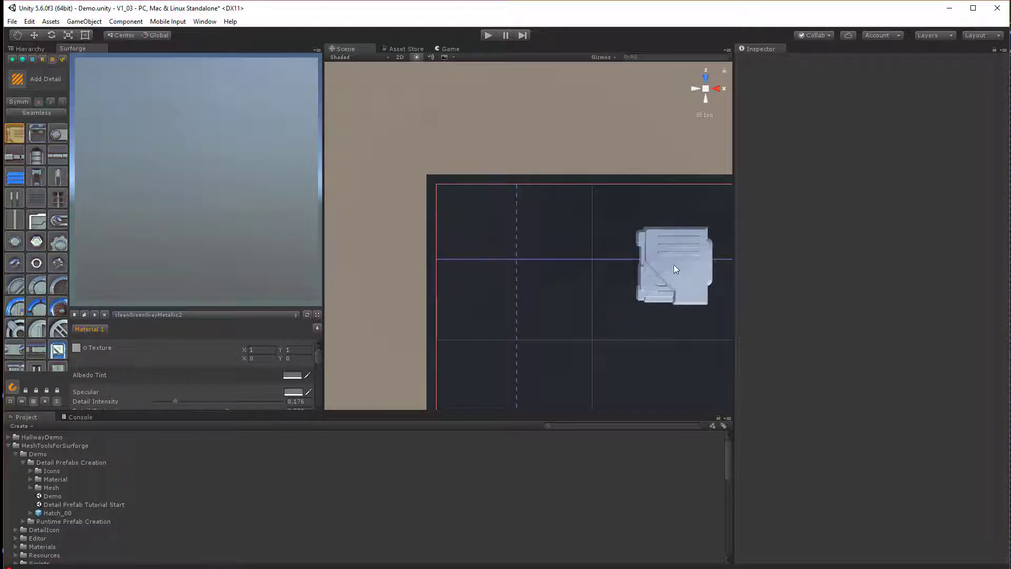
pyautogui.click(674, 259)
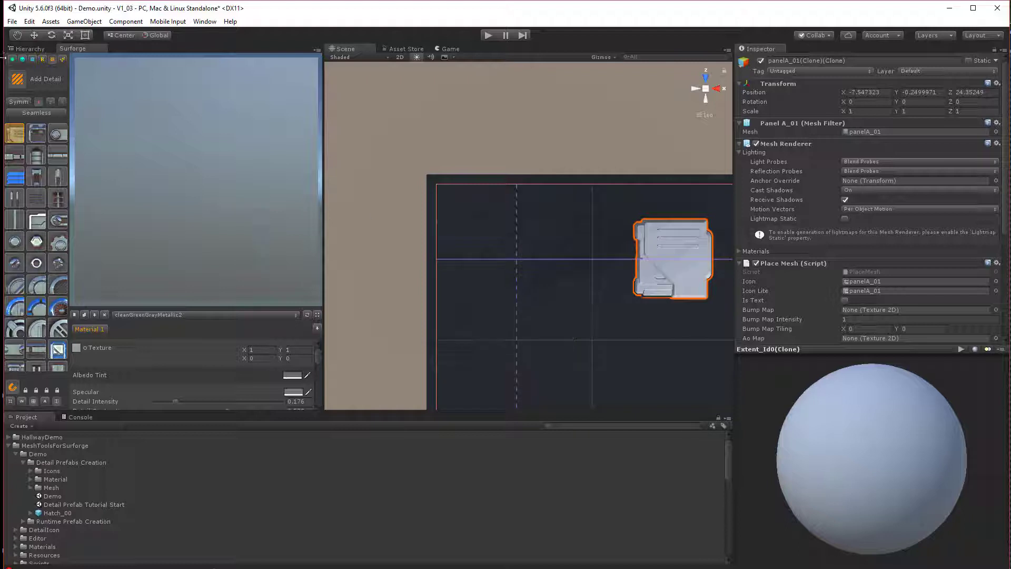
pyautogui.press('w')
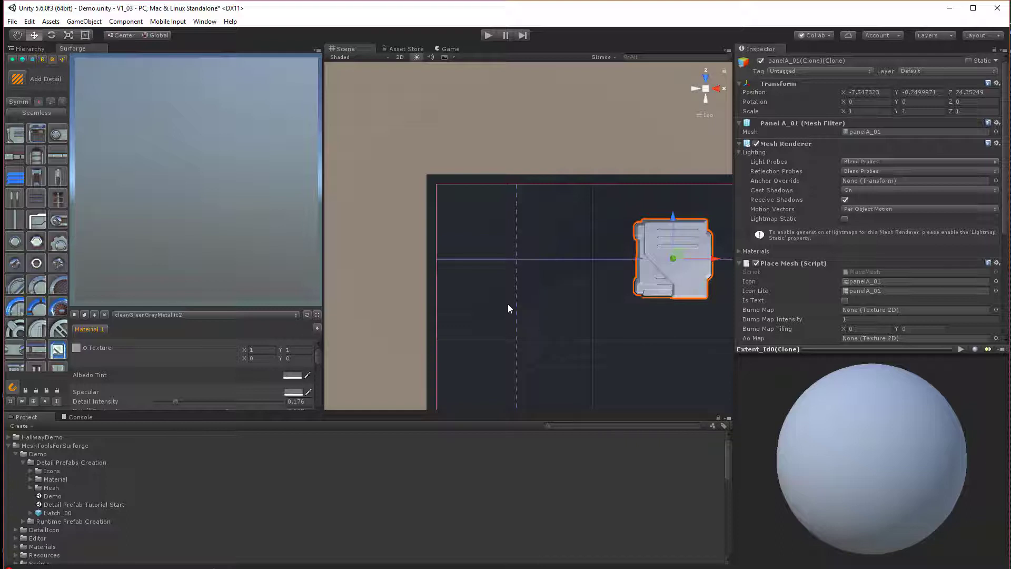
# Draw a square panel with chamfered corners in the canvas's upper-left area using Poly Lasso with mirror symmetry.
pyautogui.click(62, 59)
pyautogui.click(15, 170)
pyautogui.scroll(4, 513, 260)
pyautogui.moveTo(513, 260); pyautogui.dragTo(583, 246, button='middle')
pyautogui.click(509, 349)
pyautogui.click(490, 330)
pyautogui.click(490, 185)
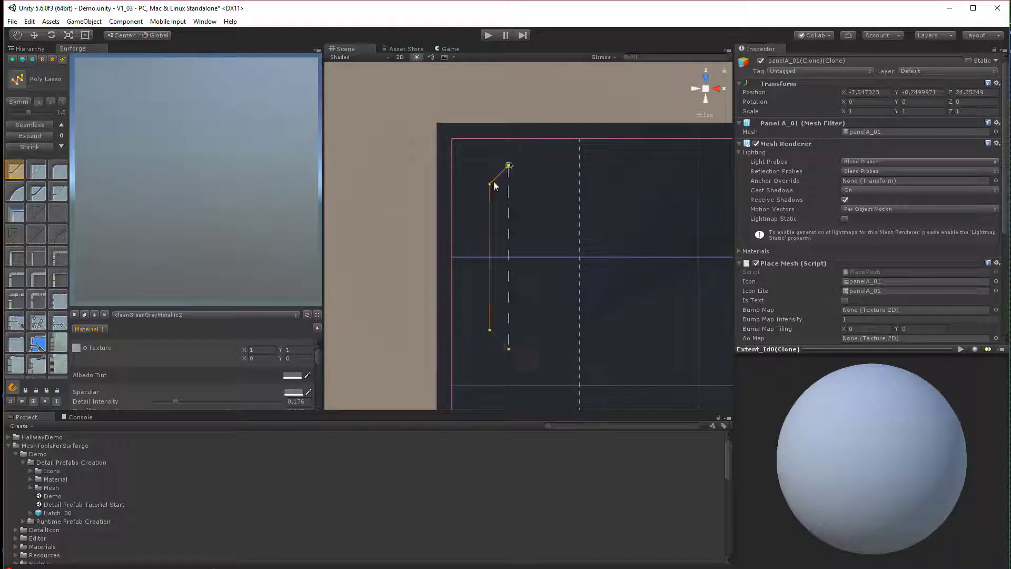
pyautogui.click(509, 165)
# Place a greeble_19 detail as a hinge on the new panel's lower-left corner.
pyautogui.click(52, 60)
pyautogui.scroll(-10, 50, 306)
pyautogui.click(58, 266)
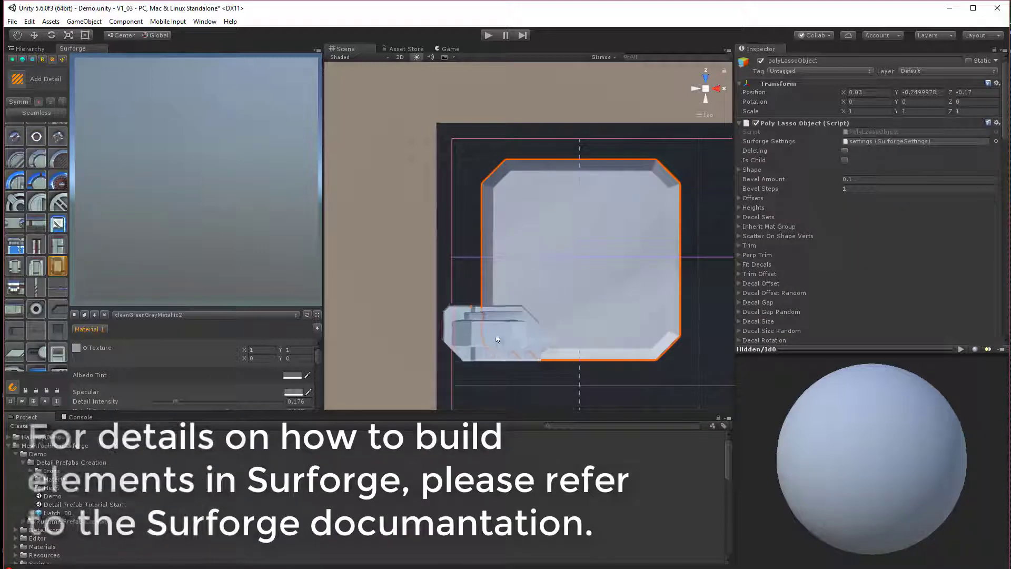
pyautogui.click(494, 330)
pyautogui.press('w')
# Scale the panel and its two greeble_19 hinges down together.
pyautogui.click(645, 276)
pyautogui.keyDown('shift'); pyautogui.click(492, 330); pyautogui.keyUp('shift')
pyautogui.keyDown('shift'); pyautogui.click(492, 185); pyautogui.keyUp('shift')
pyautogui.press('r')
pyautogui.moveTo(565, 258); pyautogui.dragTo(548, 260)
pyautogui.press('w')
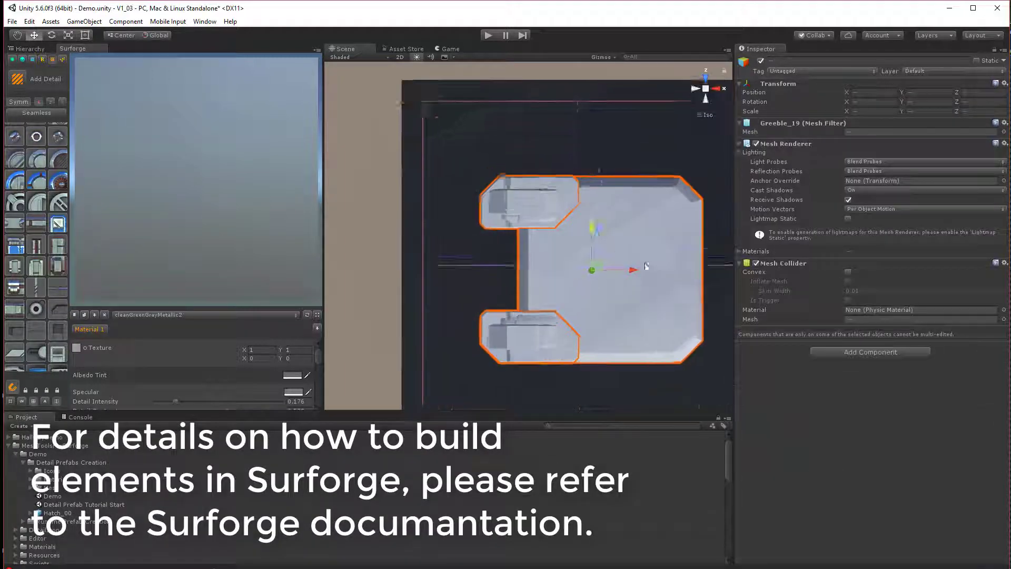
# Place a circle_01 detail at the panel's centre and rivet_03 details in its two right corners.
pyautogui.click(53, 181)
pyautogui.click(583, 277)
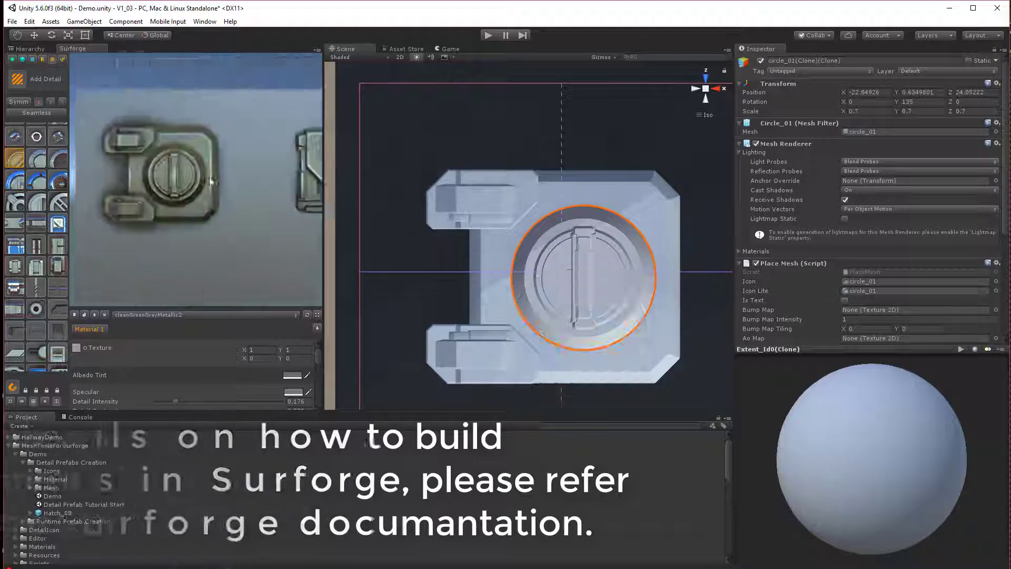
pyautogui.click(646, 200)
pyautogui.click(647, 351)
# Place floater_01 details along the panel's left, lower and upper edges.
pyautogui.click(494, 277)
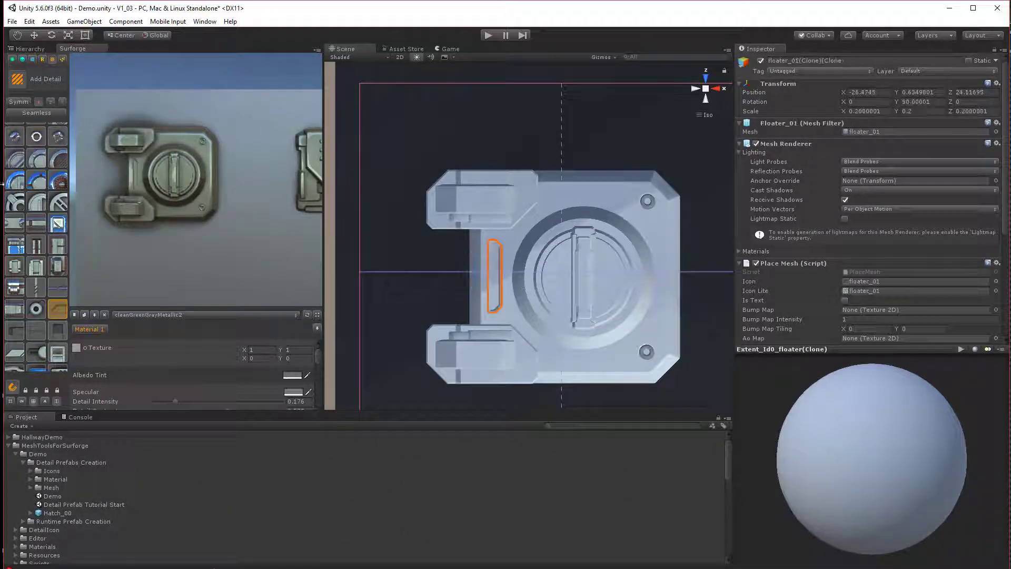
pyautogui.click(585, 199)
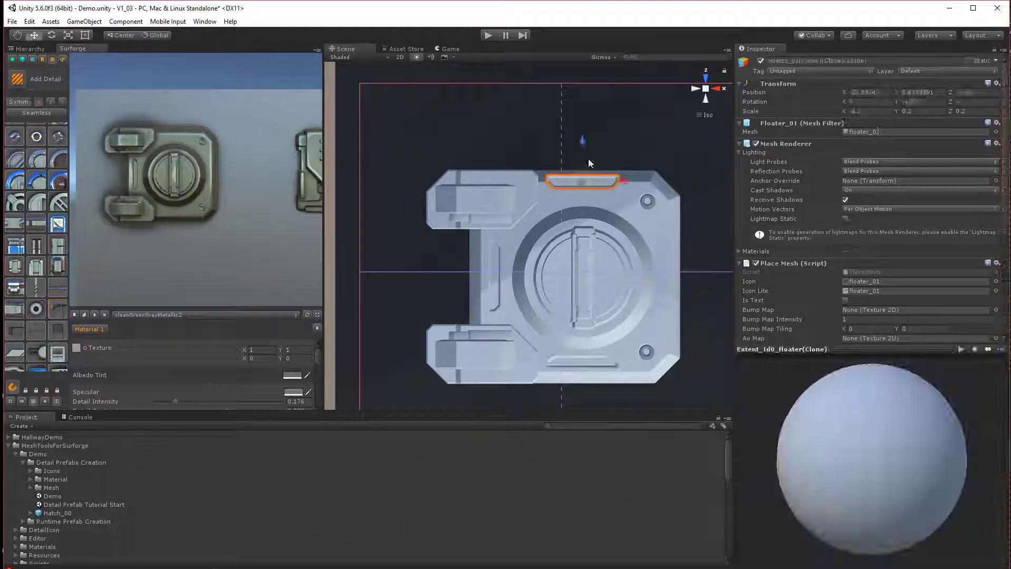
# Apply a Poly Lasso profile with rounded corners and a 0.33 bevel amount to the hatch's base panel.
pyautogui.click(493, 202)
pyautogui.click(493, 202)
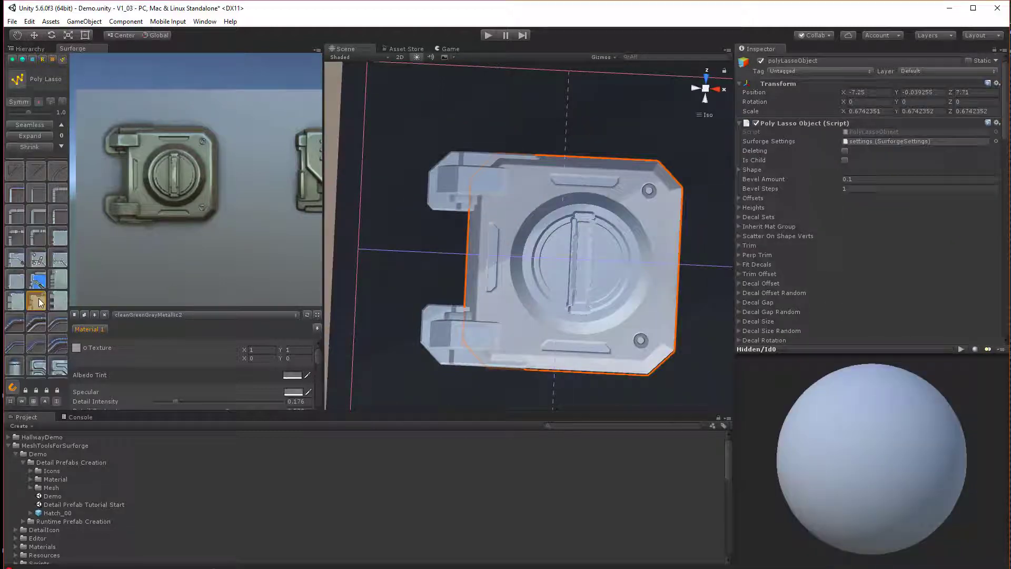
pyautogui.click(37, 305)
pyautogui.scroll(-3, 37, 263)
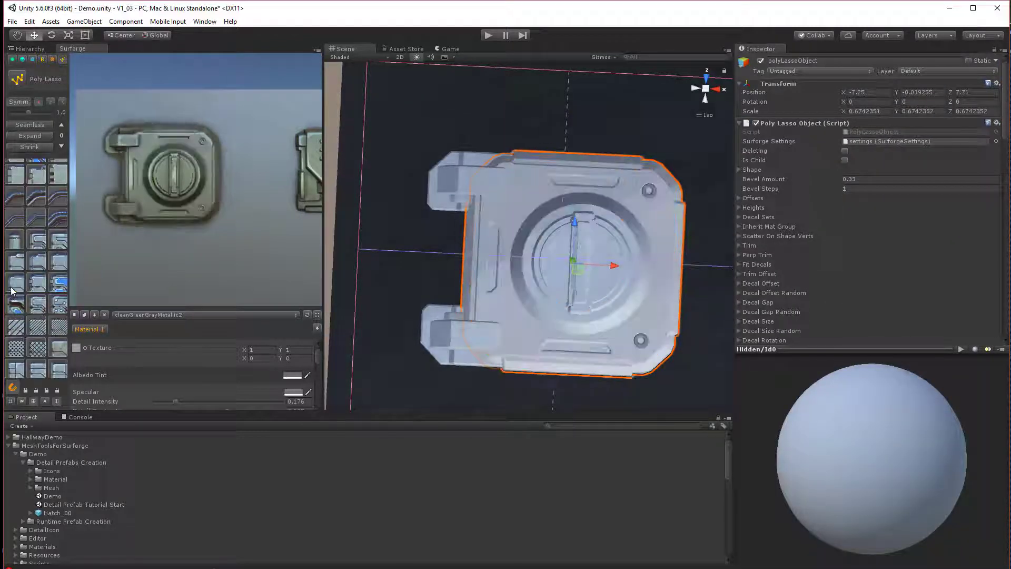
# Place the rectangleLabel_02 detail near the hatch panel's upper-left corner.
pyautogui.click(52, 58)
pyautogui.click(37, 272)
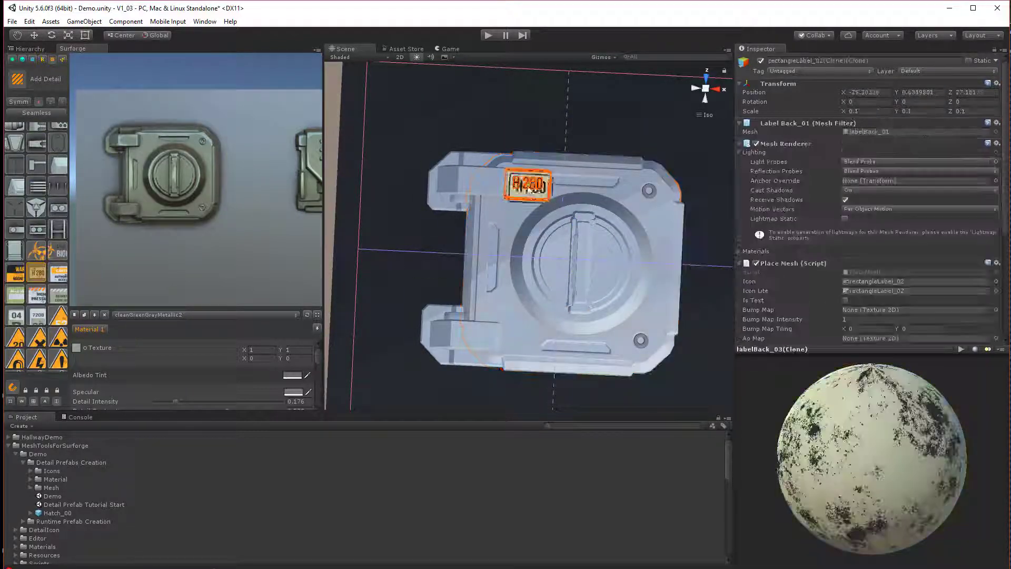
pyautogui.click(58, 273)
pyautogui.click(506, 308)
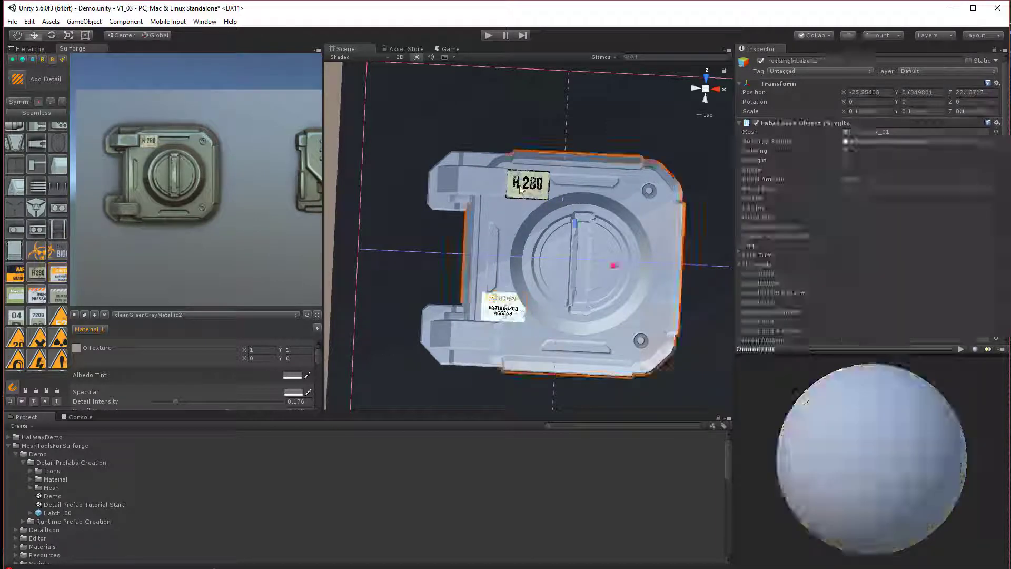
pyautogui.moveTo(516, 315); pyautogui.dragTo(531, 345)
pyautogui.press('Delete')
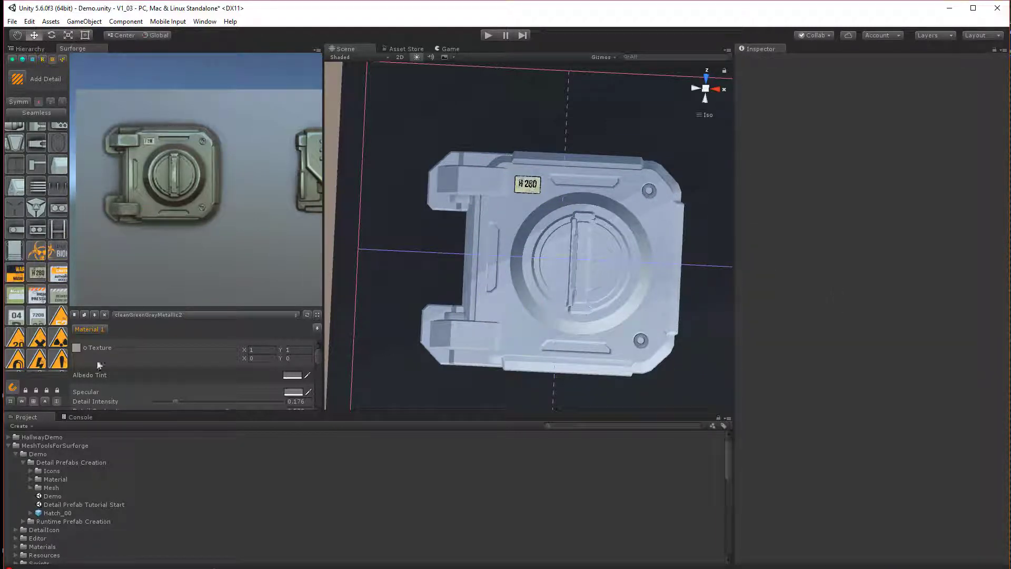
# Place the black arrow_06 detail near the hatch panel's lower-left corner.
pyautogui.scroll(-4, 57, 362)
pyautogui.click(58, 363)
pyautogui.click(490, 337)
# Give the two hinges and the central circle a grey material distinct from the panel's.
pyautogui.click(571, 267)
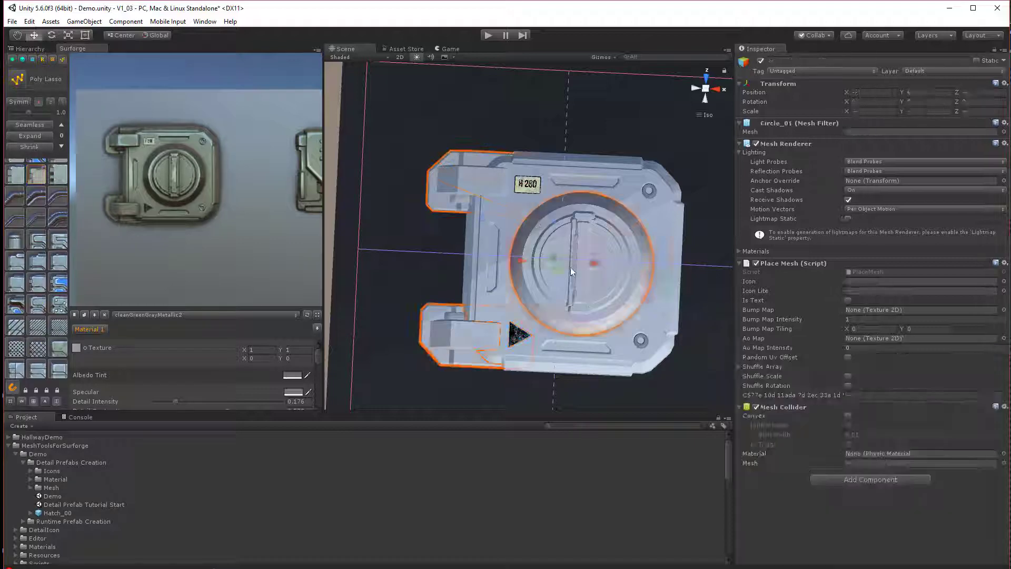
pyautogui.keyDown('alt'); pyautogui.moveTo(587, 220); pyautogui.dragTo(608, 127, button='right'); pyautogui.keyUp('alt')
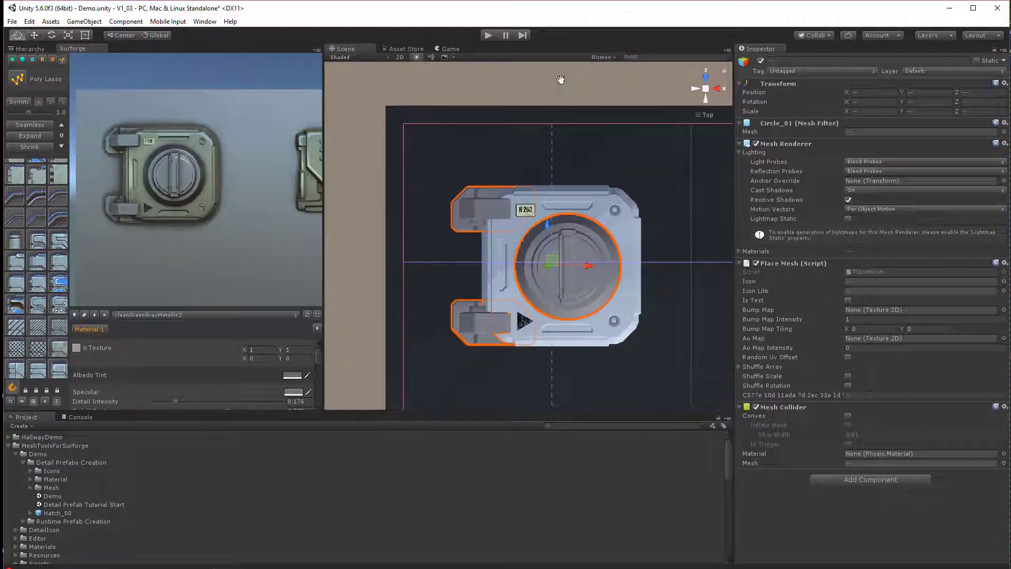
pyautogui.moveTo(600, 196); pyautogui.dragTo(561, 189, button='middle')
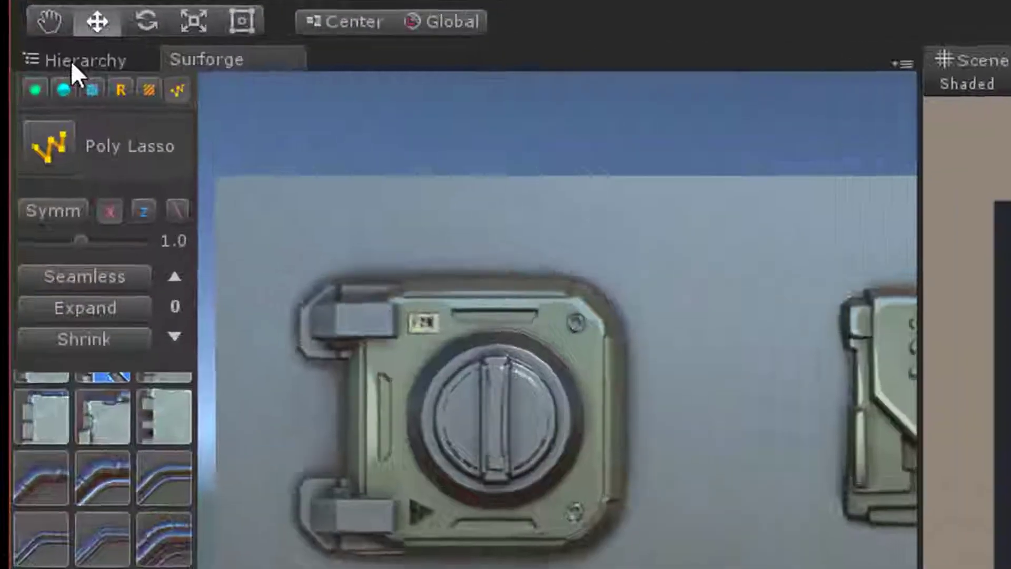
# Group all the hatch's pieces under root into one object with the Surforge Tools Group Items command.
pyautogui.click(26, 49)
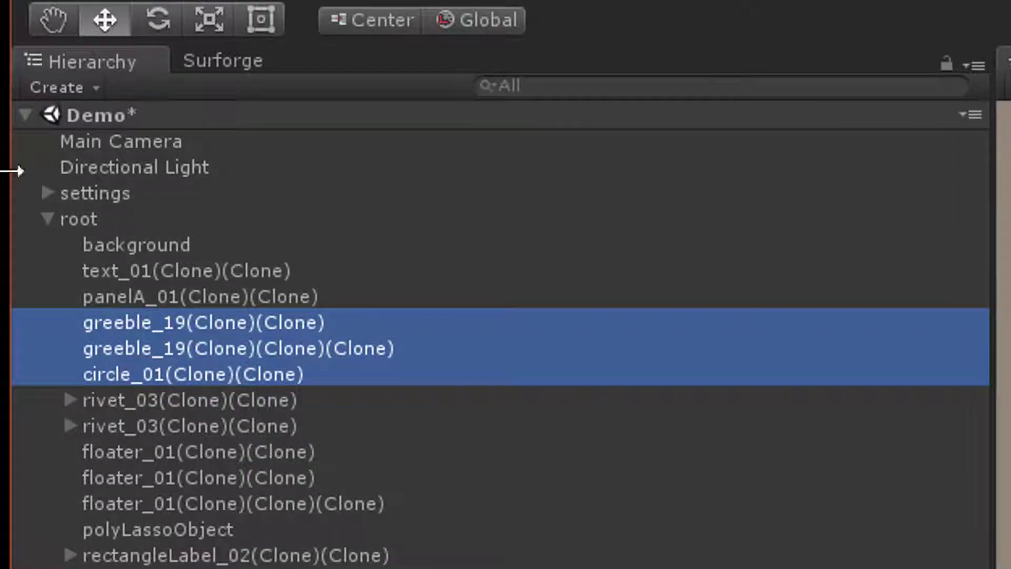
pyautogui.click(100, 222)
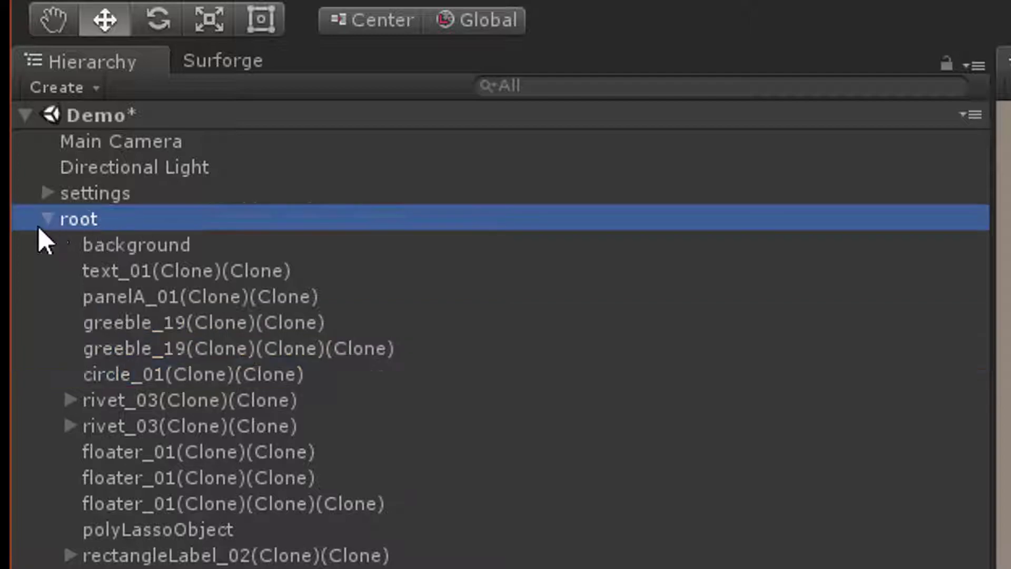
pyautogui.click(47, 219)
pyautogui.click(46, 219)
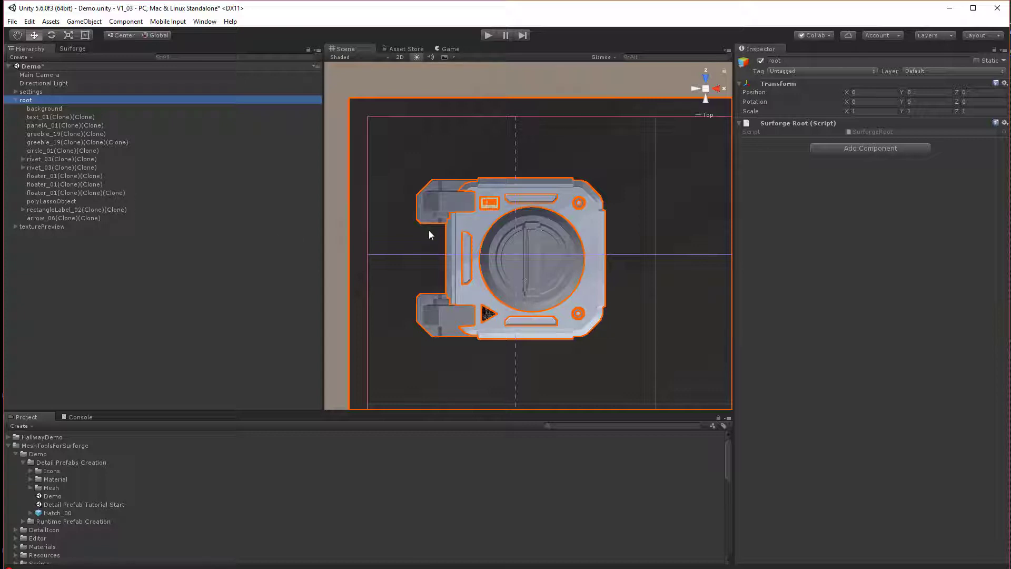
pyautogui.moveTo(395, 157); pyautogui.dragTo(631, 361)
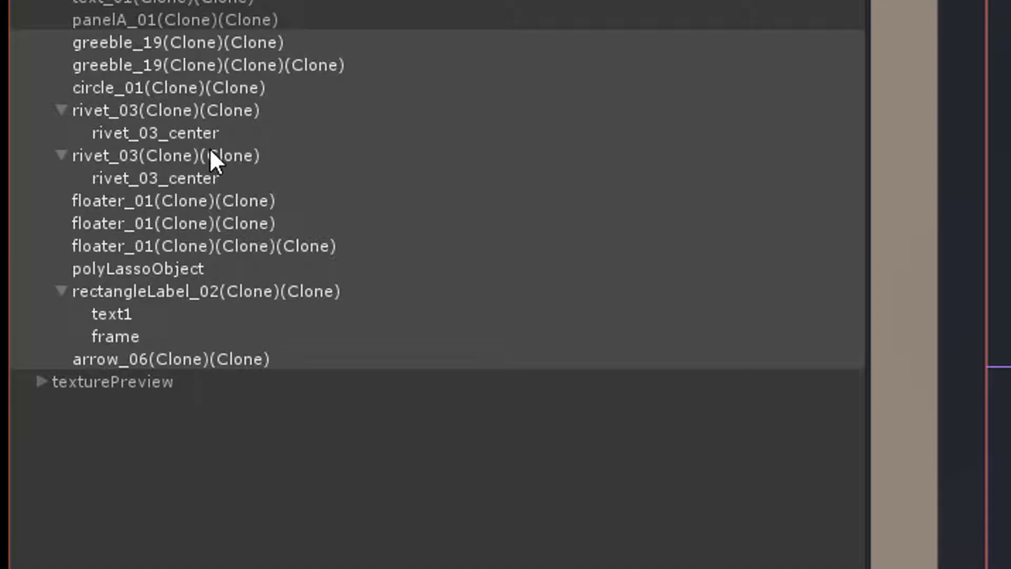
pyautogui.rightClick(210, 149)
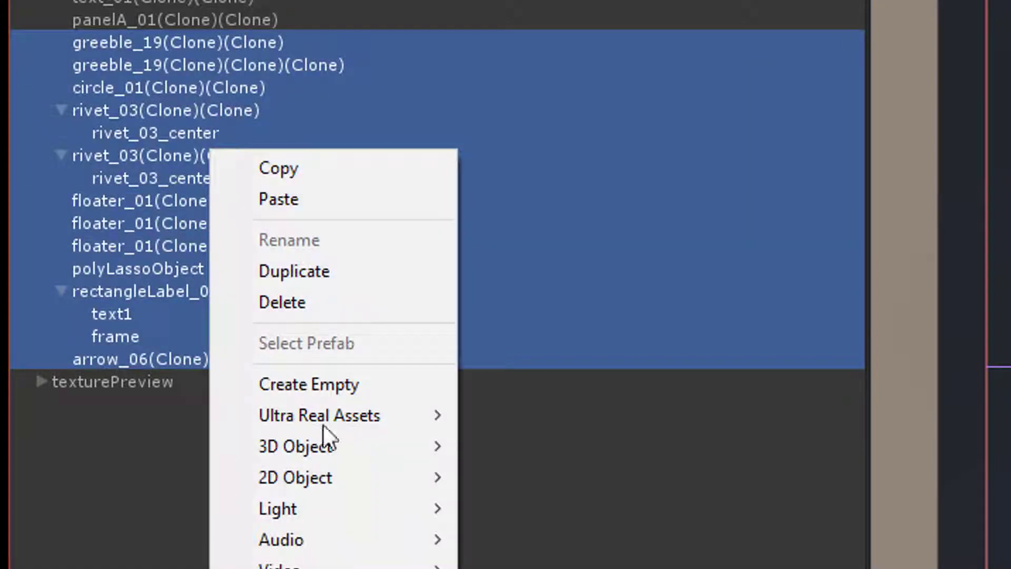
pyautogui.moveTo(298, 419)
pyautogui.moveTo(537, 421)
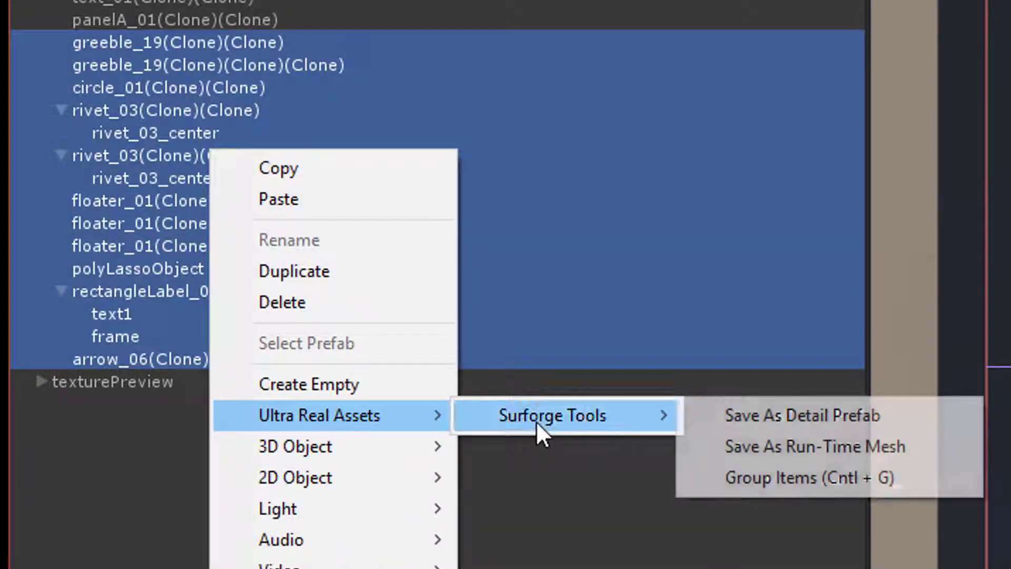
pyautogui.click(770, 480)
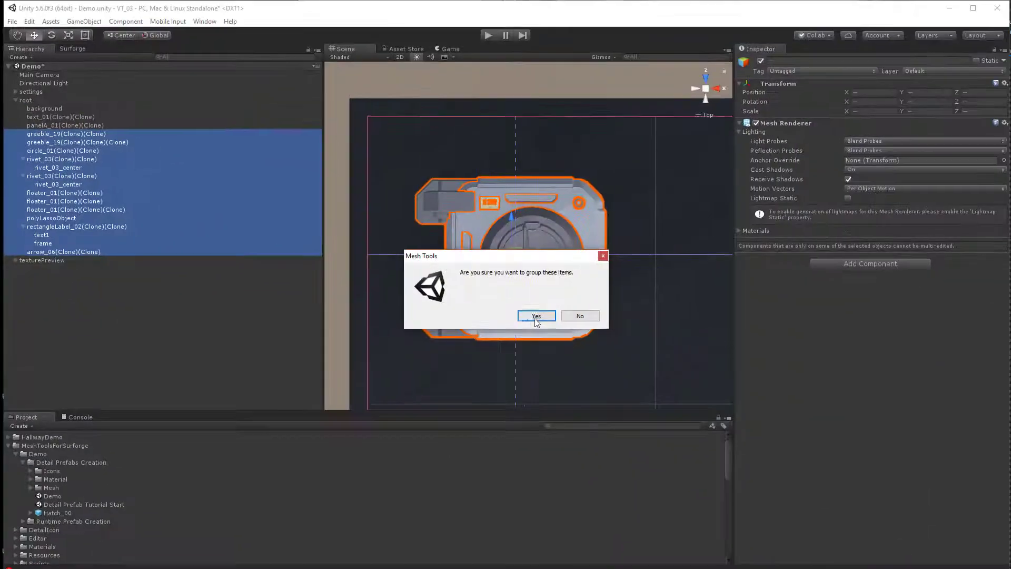
pyautogui.click(536, 316)
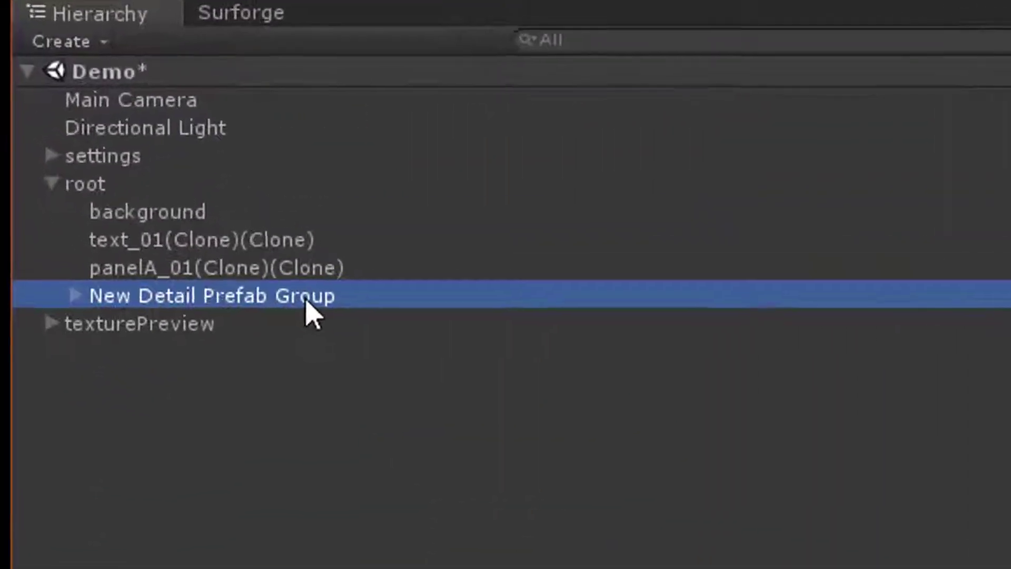
# Rename the new detail prefab group to Hatch_00.
pyautogui.click(307, 301)
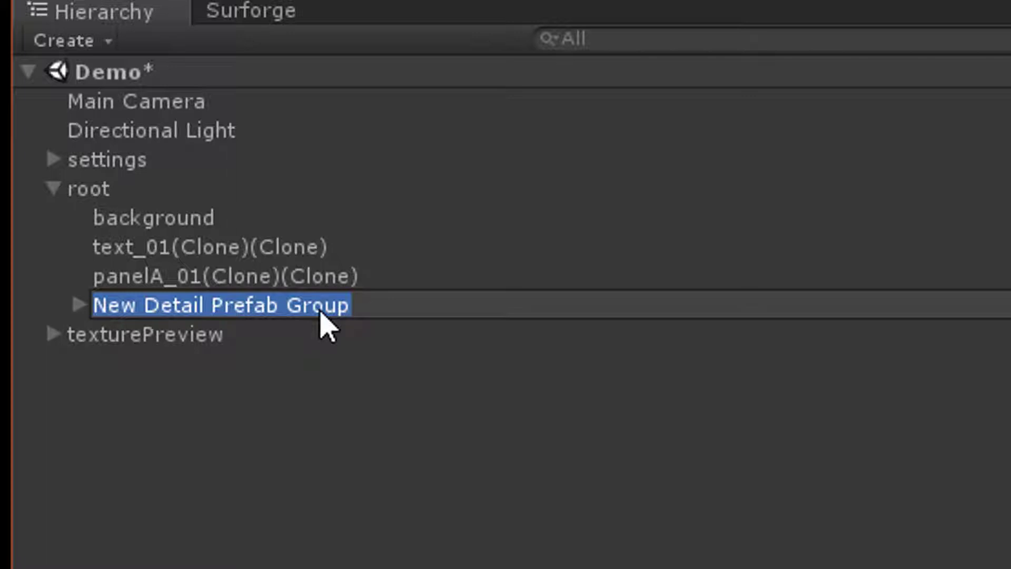
pyautogui.write('Ha')
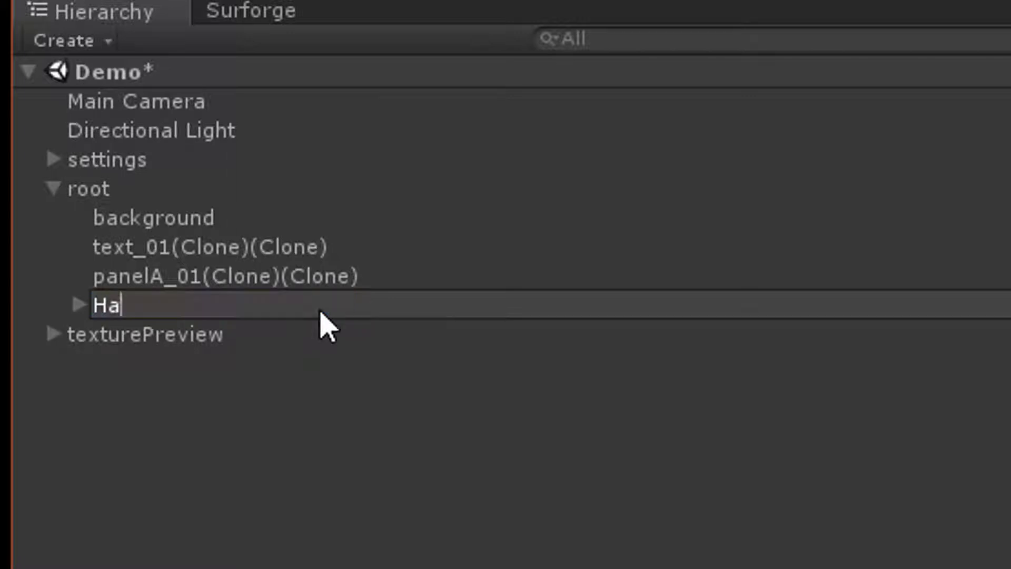
pyautogui.write('tch_00')
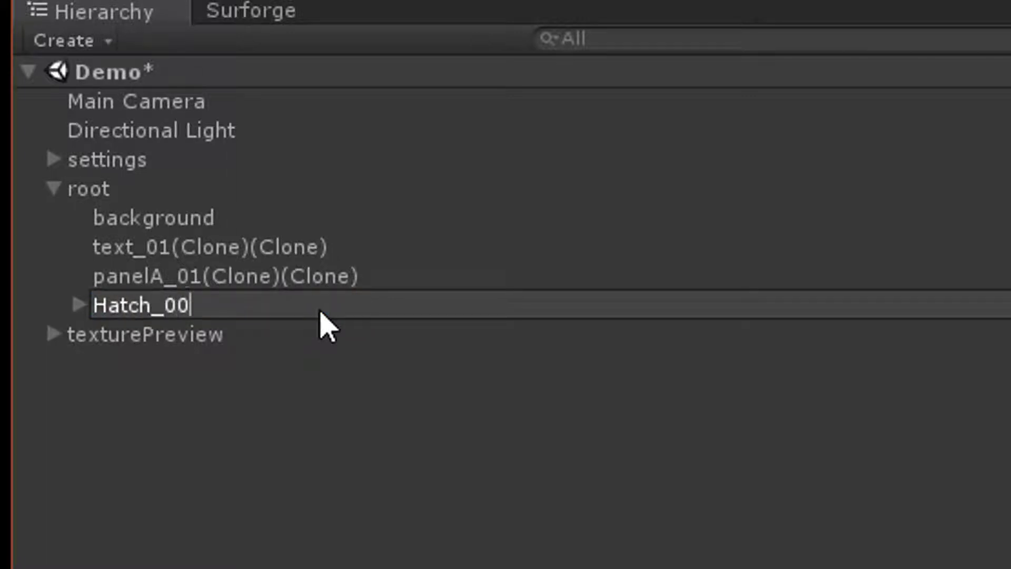
pyautogui.press('Return')
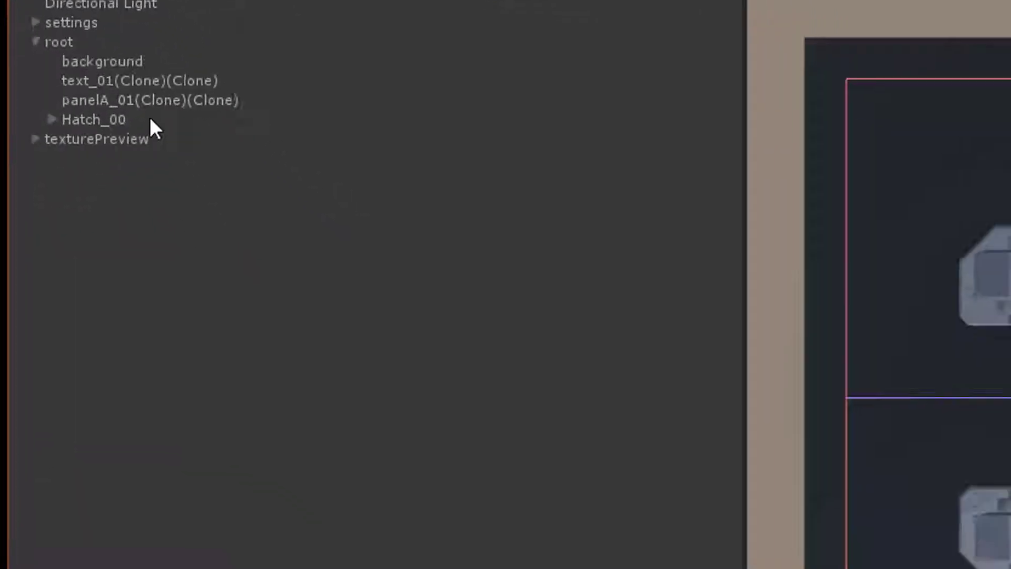
# Save the Hatch_00 group as a Surforge detail prefab in MeshToolsForSurforge's Demo/Detail Prefabs Creation folder.
pyautogui.click(226, 302)
pyautogui.rightClick(137, 87)
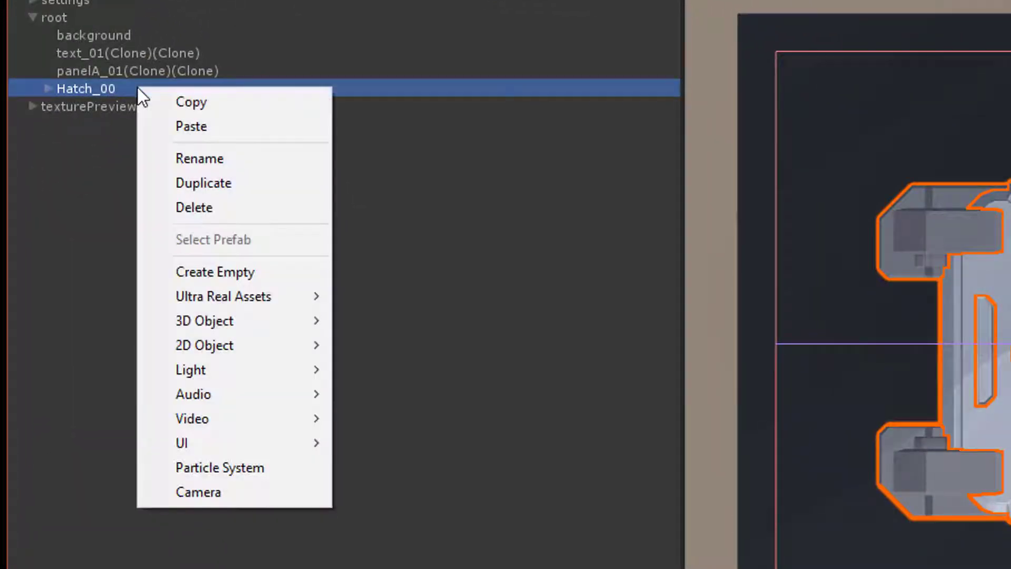
pyautogui.moveTo(195, 302)
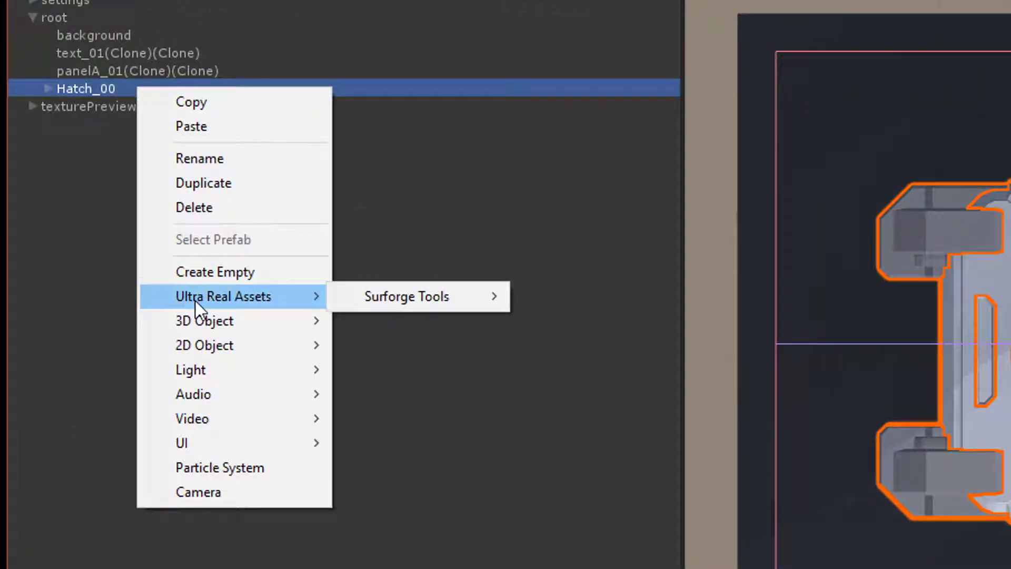
pyautogui.moveTo(423, 304)
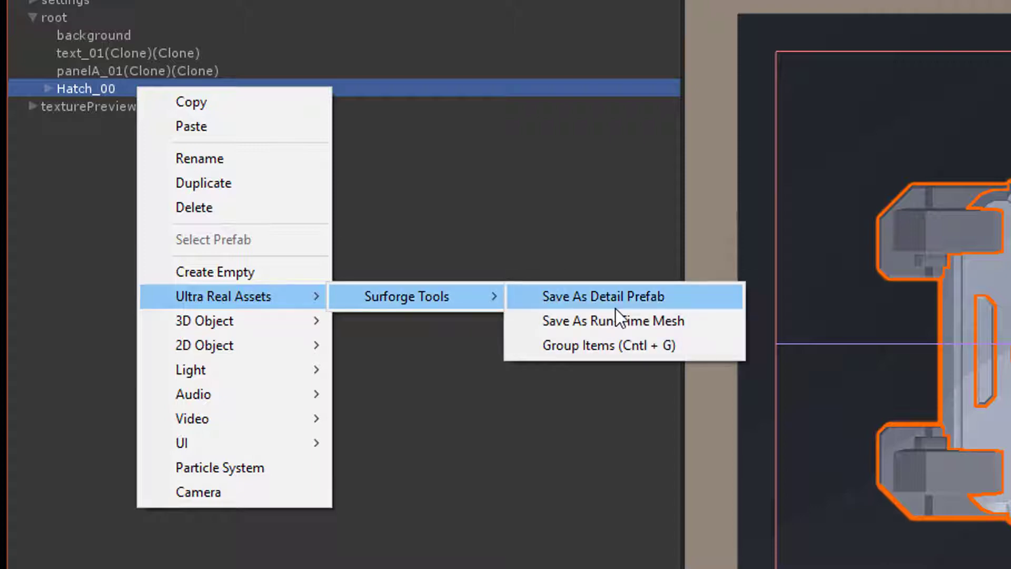
pyautogui.click(611, 303)
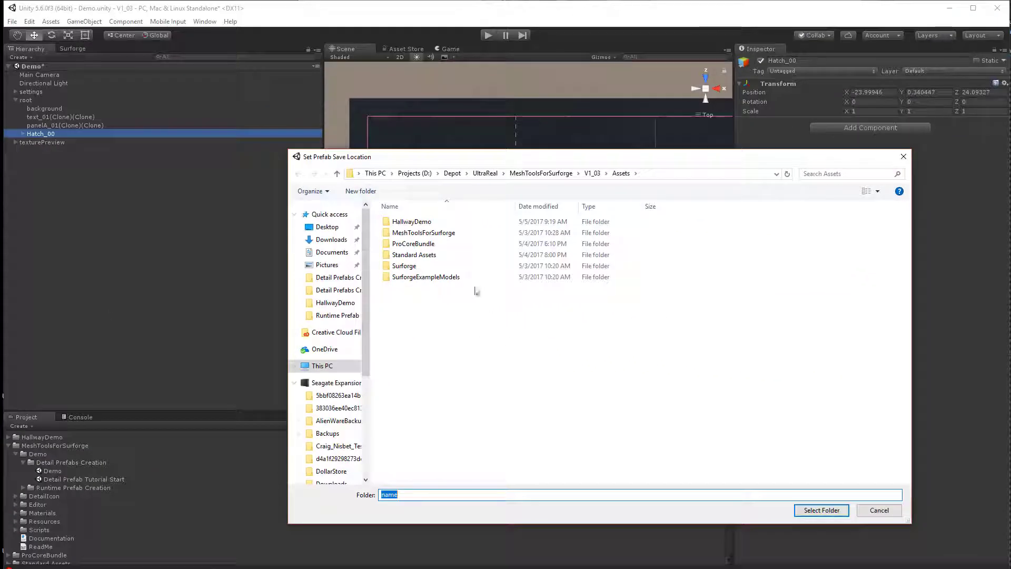
pyautogui.doubleClick(580, 254)
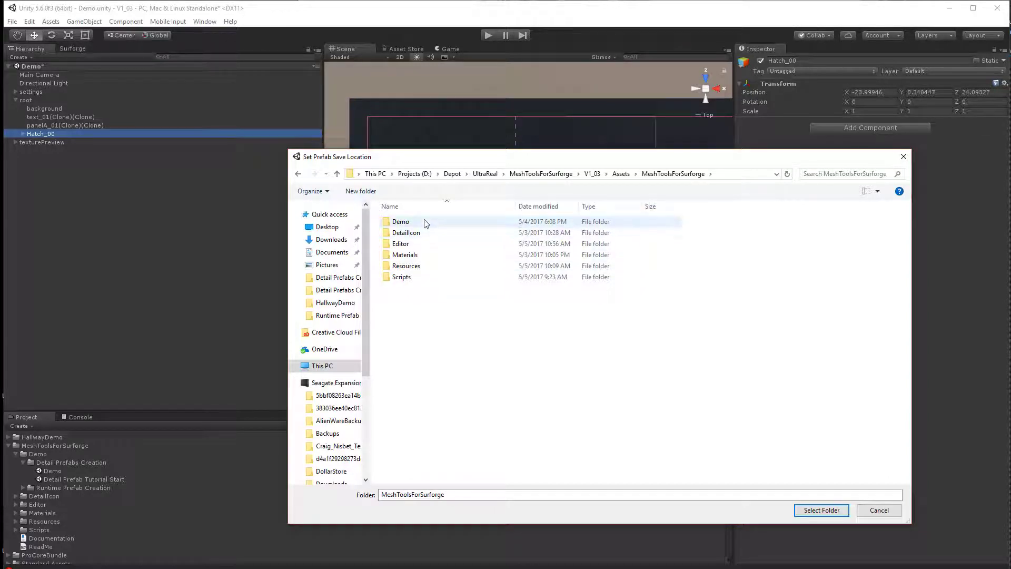
pyautogui.doubleClick(424, 223)
pyautogui.doubleClick(426, 222)
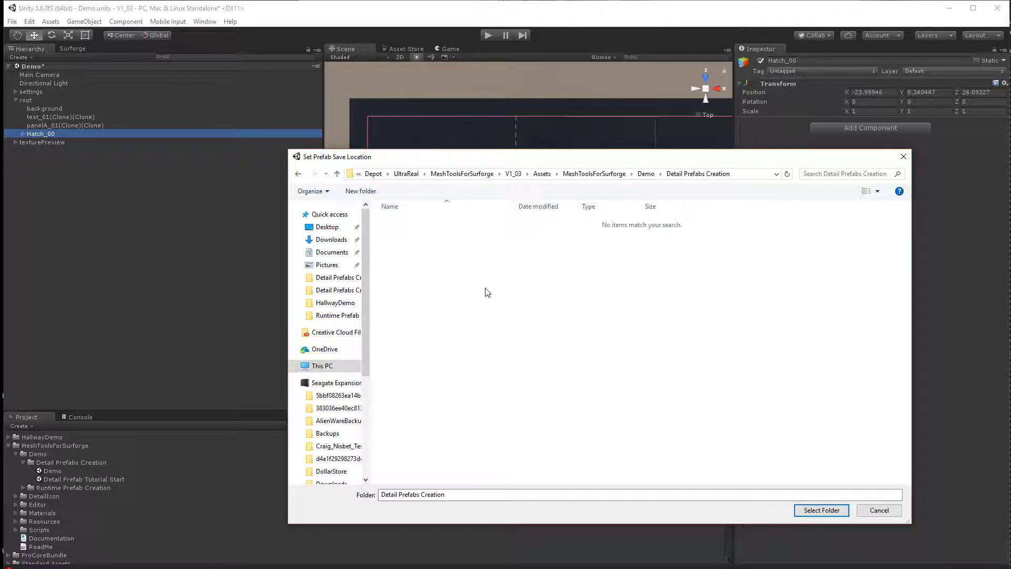
pyautogui.click(814, 514)
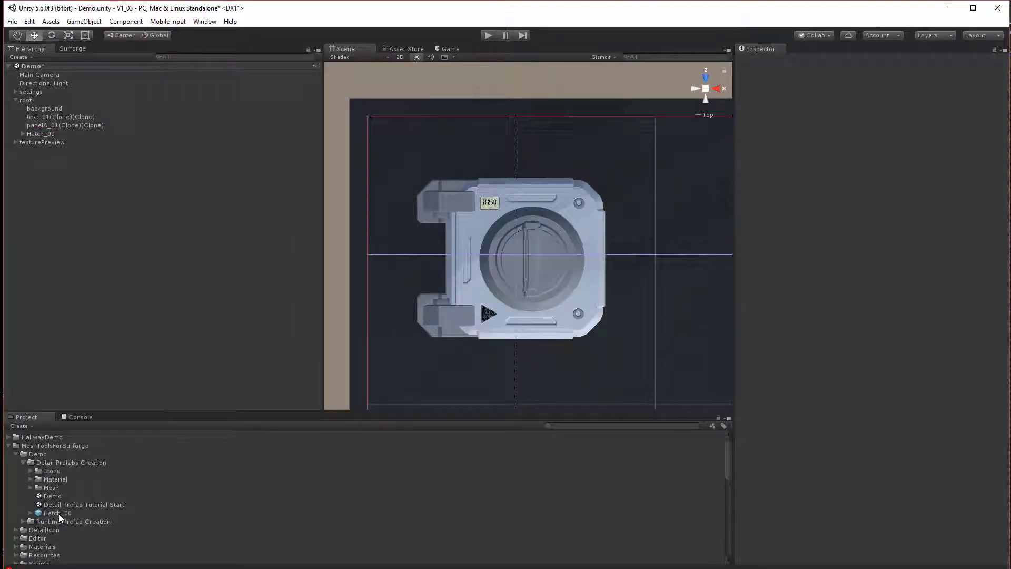
# Inspect the saved Hatch_00 prefab from several angles in its asset preview.
pyautogui.click(56, 514)
pyautogui.moveTo(875, 484)
pyautogui.mouseDown()
pyautogui.moveTo(893, 479)
pyautogui.moveTo(870, 477)
pyautogui.mouseUp()
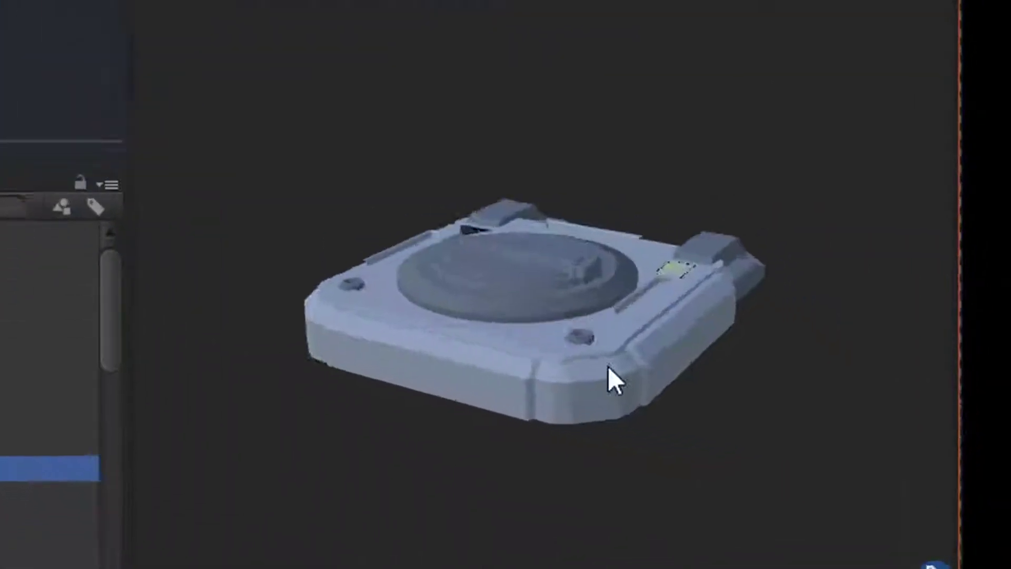
pyautogui.moveTo(510, 363)
pyautogui.mouseDown()
pyautogui.moveTo(578, 320)
pyautogui.moveTo(587, 282)
pyautogui.moveTo(384, 327)
pyautogui.mouseUp()
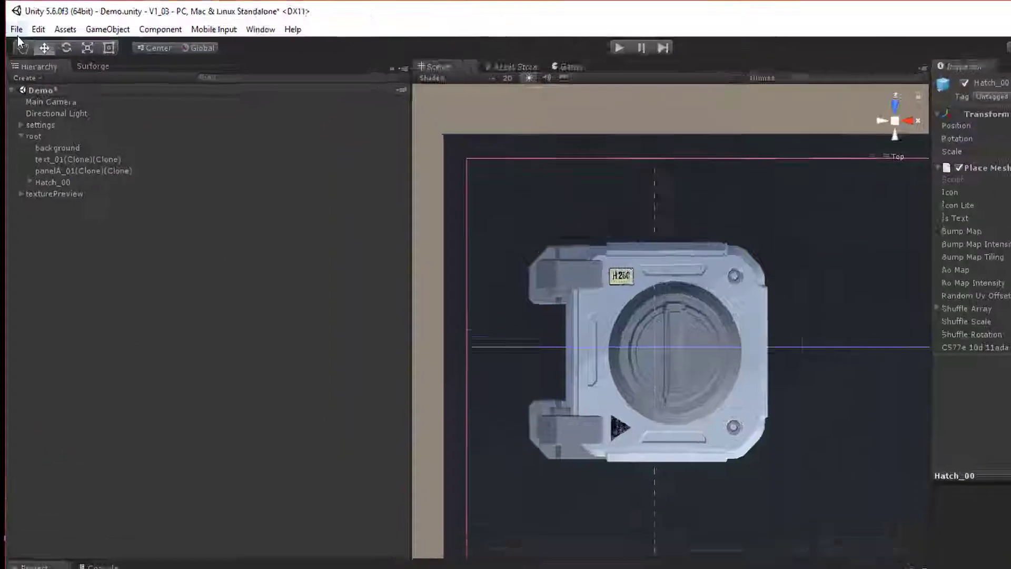
# Save the project, and reopen V1_03 so that Surforge loads the Hatch_00 detail.
pyautogui.click(11, 22)
pyautogui.click(56, 258)
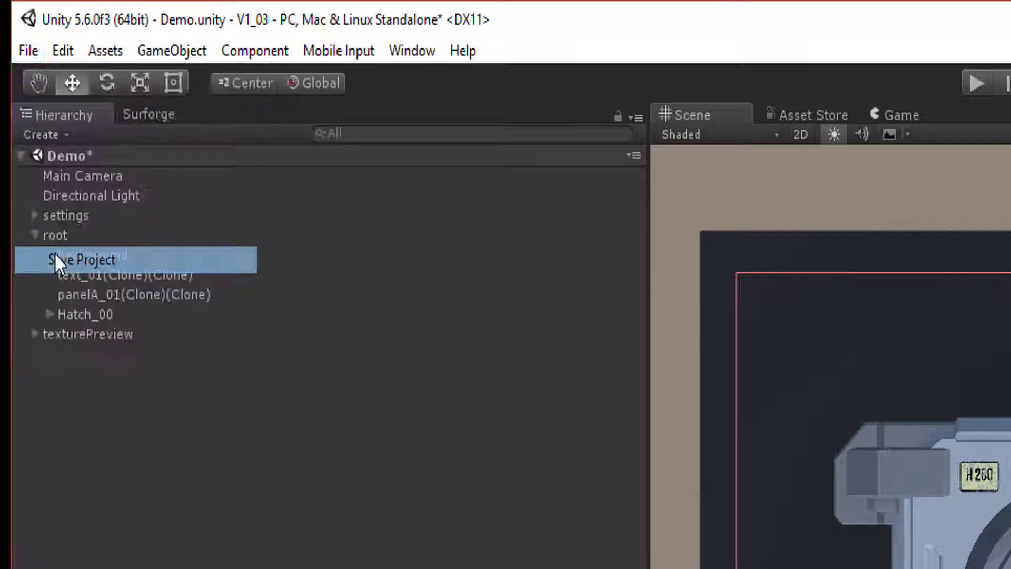
pyautogui.click(26, 50)
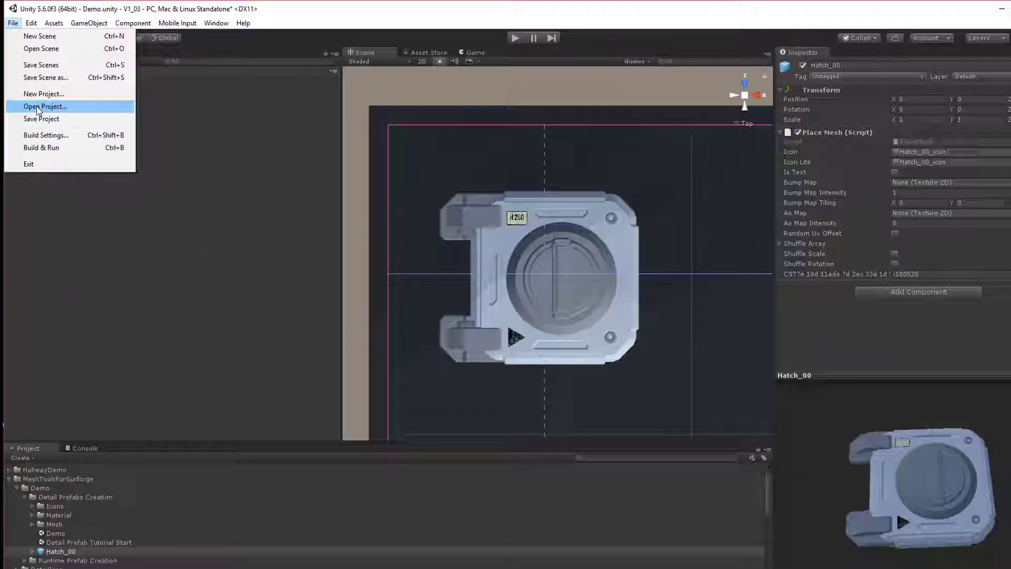
pyautogui.click(76, 234)
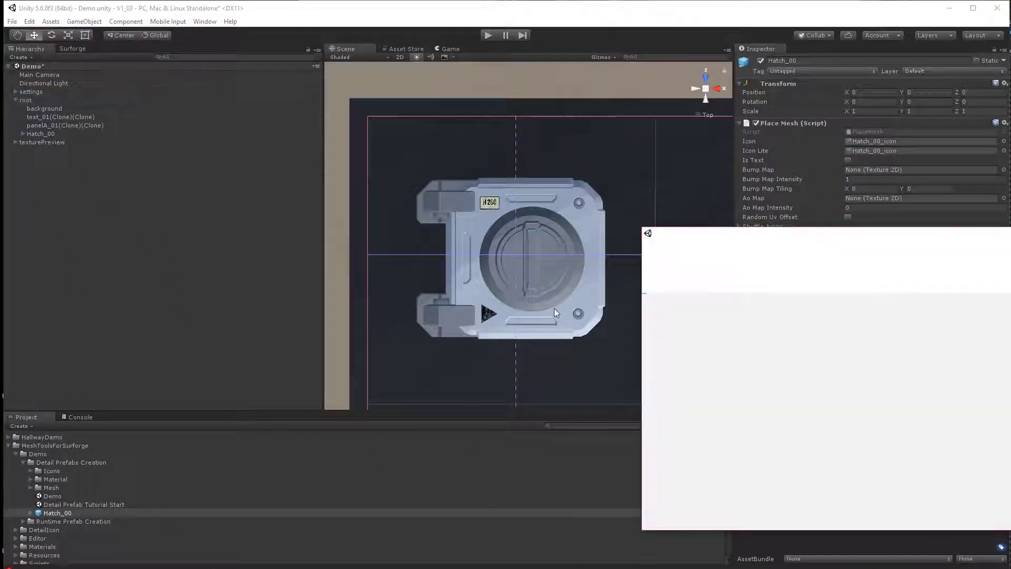
pyautogui.click(789, 316)
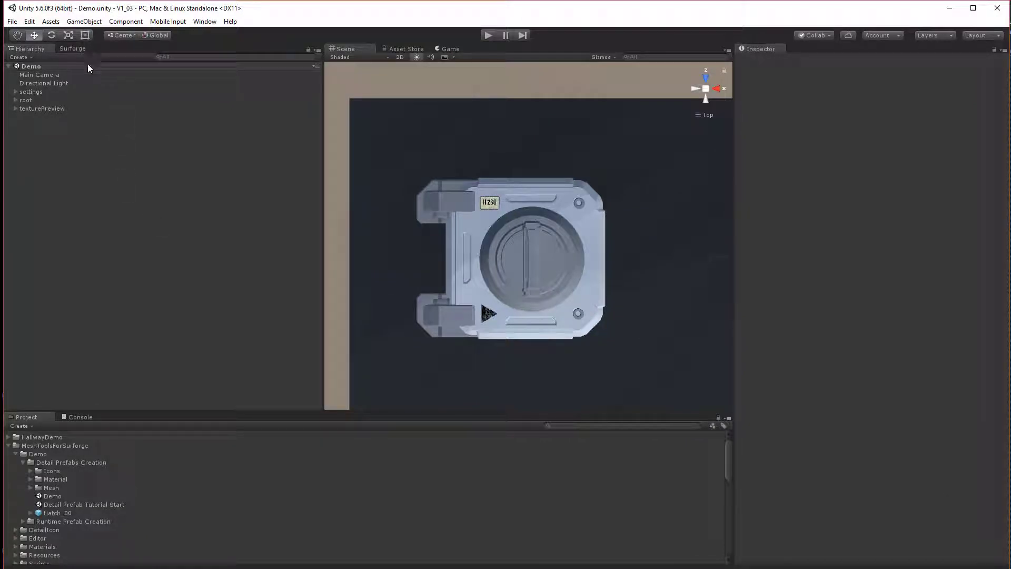
# Start a new Surforge texture and pick the new hatch detail at the end of the Add Detail library.
pyautogui.click(72, 48)
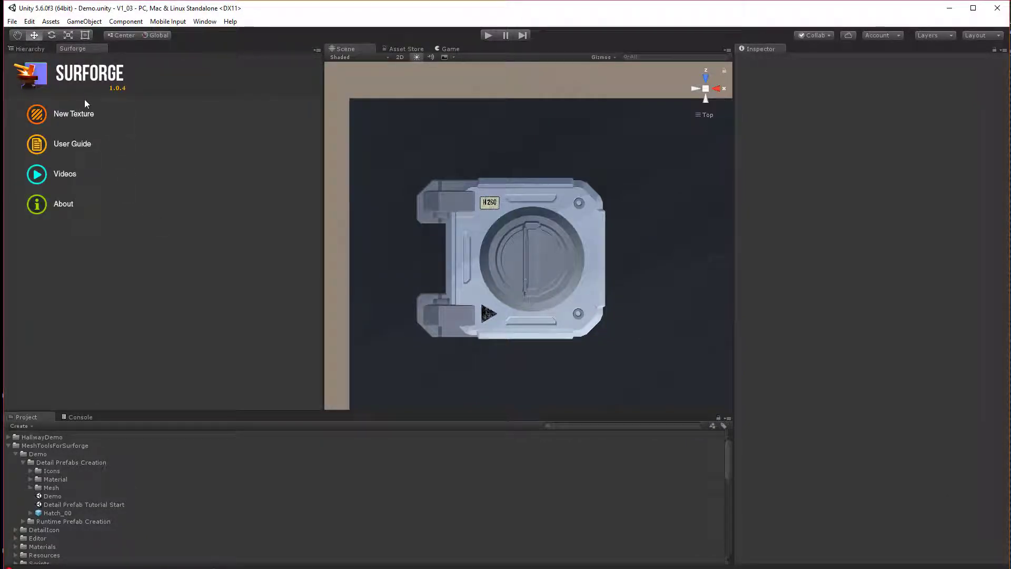
pyautogui.click(78, 113)
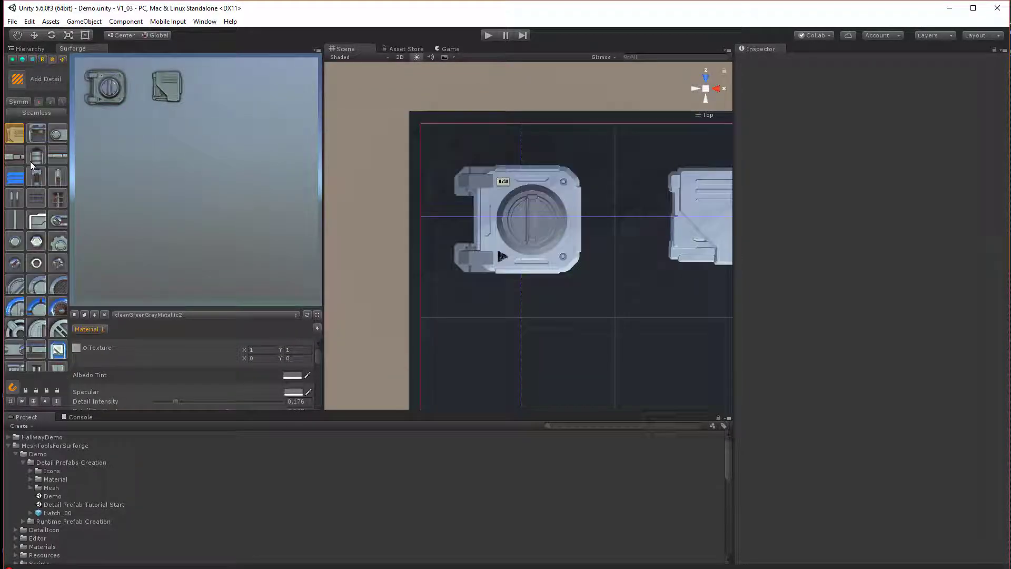
pyautogui.scroll(-5, 30, 161)
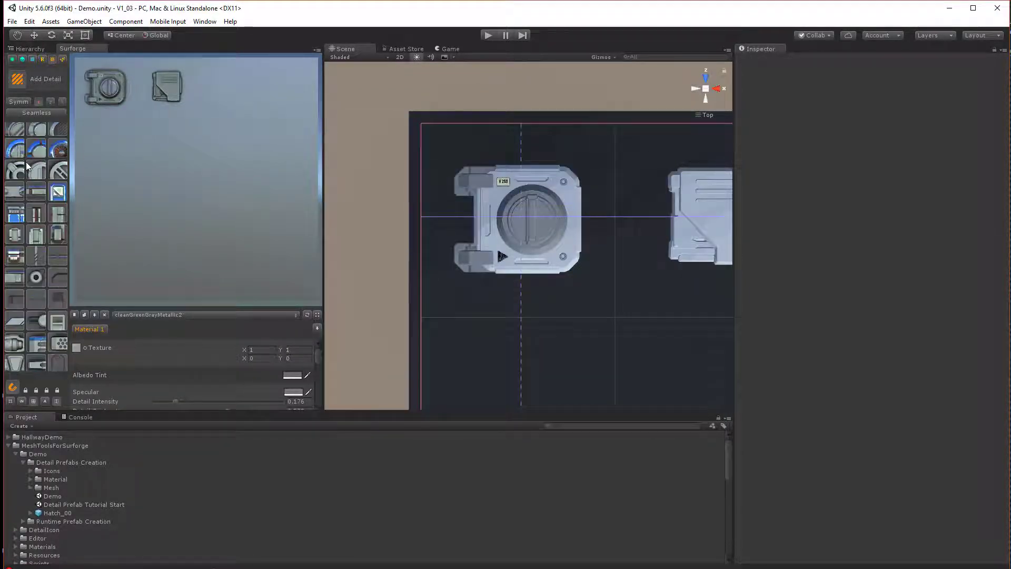
pyautogui.scroll(-10, 310, 211)
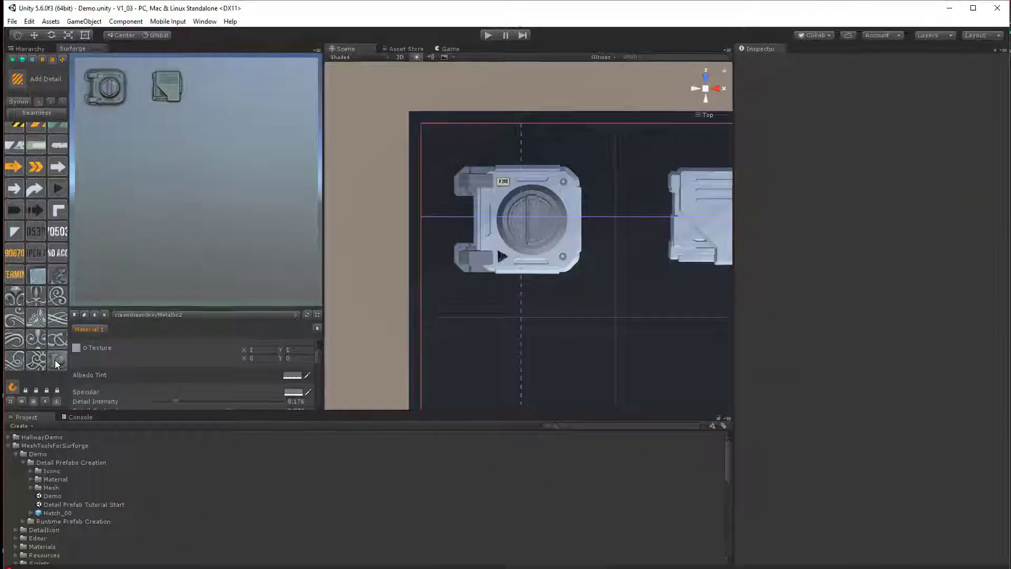
pyautogui.click(72, 358)
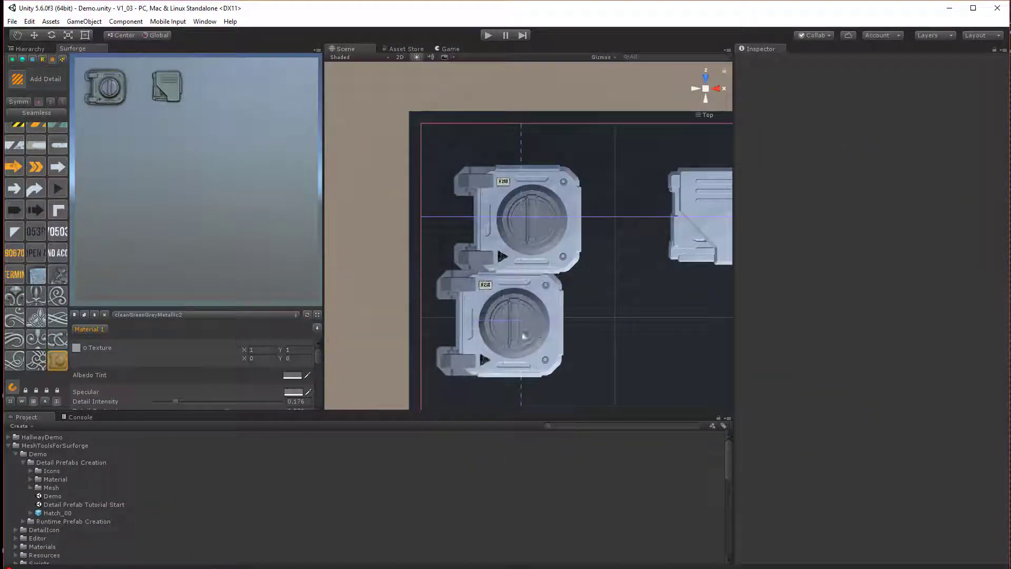
# Place three copies of the hatch detail on the texture, one upright and two rotated about -138° at about 0.88 scale.
pyautogui.moveTo(579, 280); pyautogui.dragTo(485, 179, button='middle')
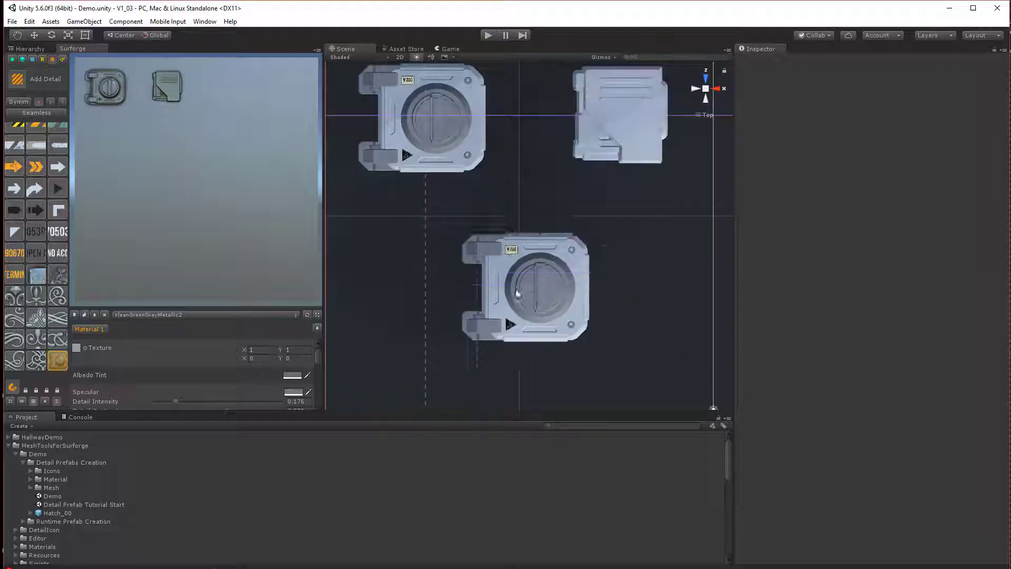
pyautogui.click(427, 285)
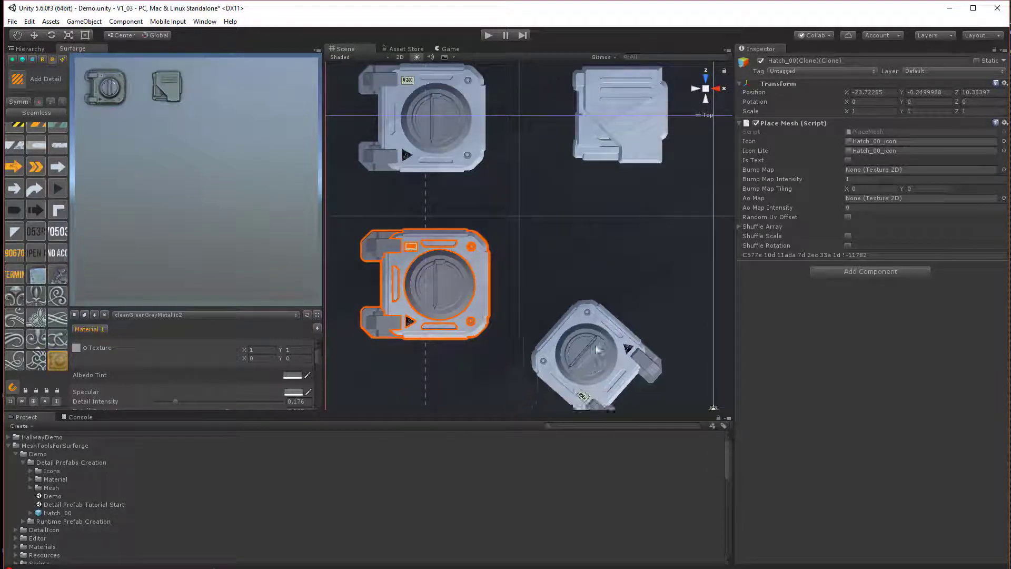
pyautogui.click(590, 305)
pyautogui.scroll(-2, 633, 318)
pyautogui.click(488, 385)
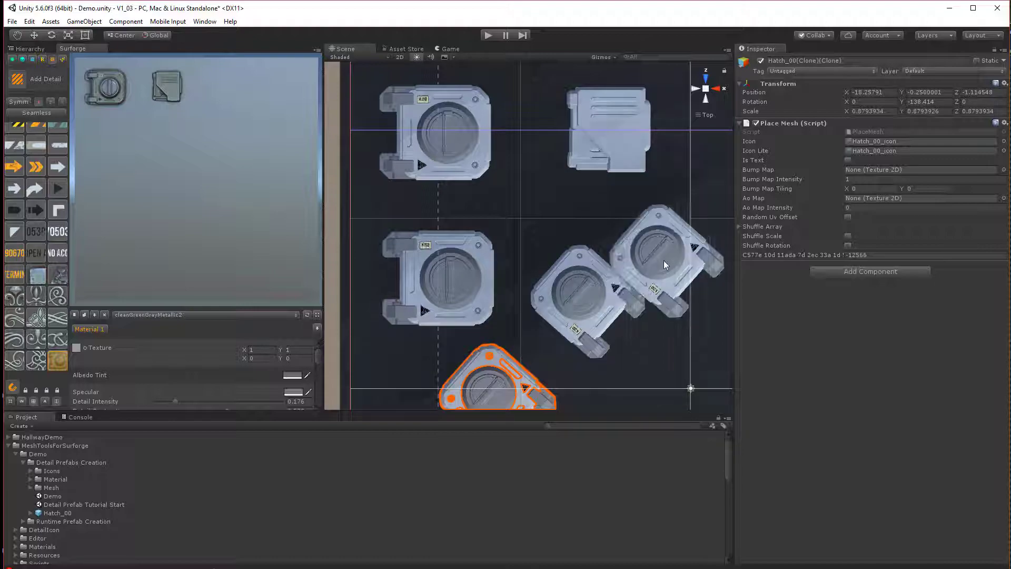
pyautogui.scroll(5, 204, 141)
pyautogui.moveTo(201, 142)
pyautogui.mouseDown(button='middle')
pyautogui.moveTo(249, 148)
pyautogui.moveTo(249, 165)
pyautogui.mouseUp(button='middle')
pyautogui.scroll(-2, 250, 164)
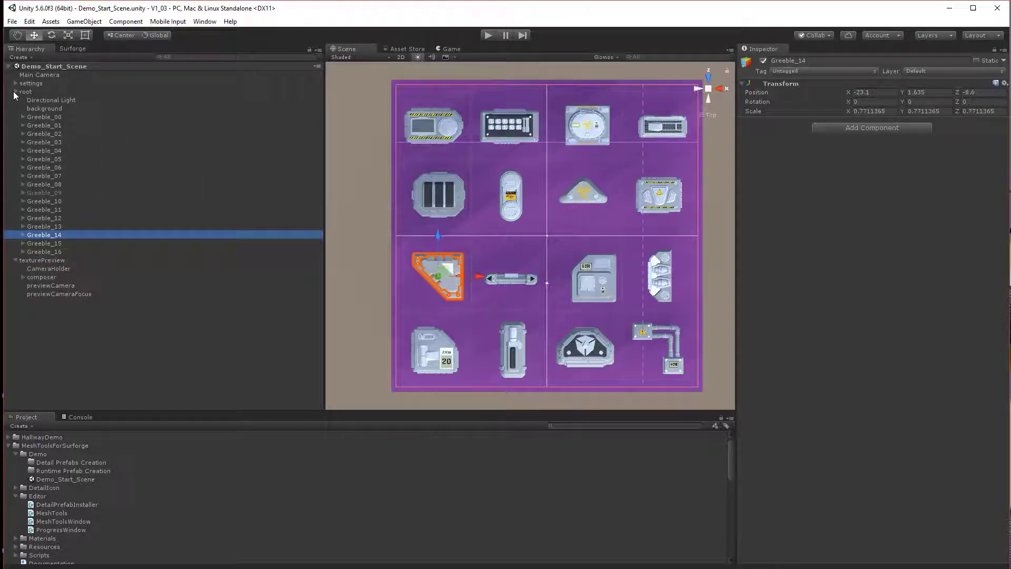
# Go through Greeble_00 to Greeble_04 one by one to see which piece each group is in the scene.
pyautogui.click(61, 119)
pyautogui.click(62, 127)
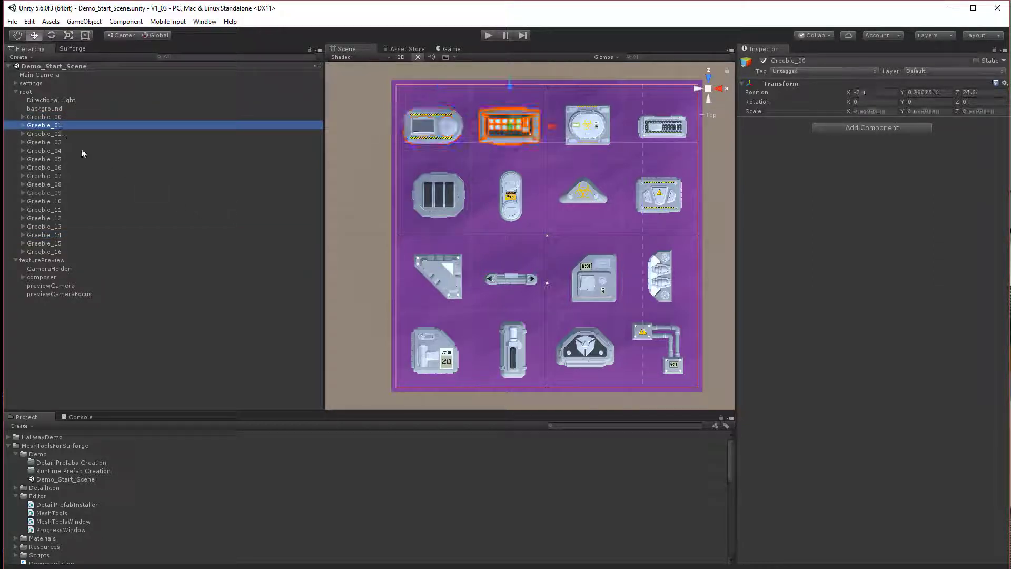
pyautogui.click(67, 133)
pyautogui.click(66, 142)
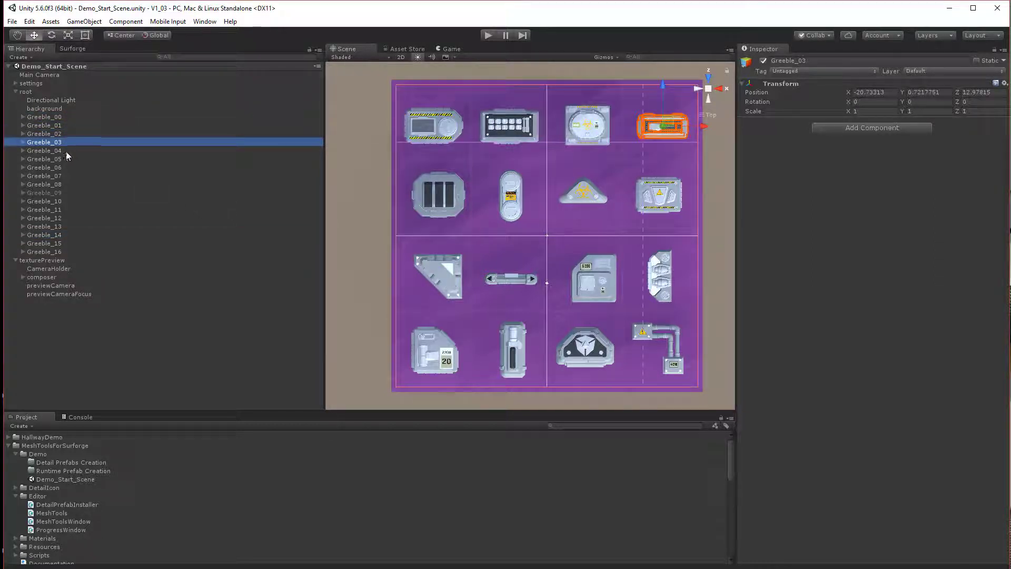
pyautogui.click(65, 151)
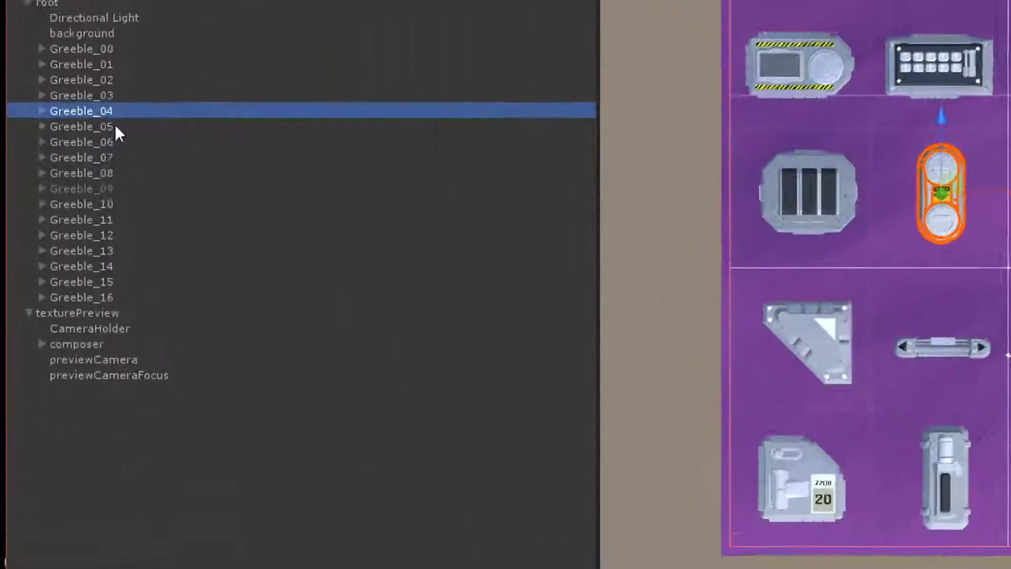
# Save all groups from Greeble_00 to Greeble_16 as Surforge detail prefabs in the Demo/Detail Prefabs Creation folder.
pyautogui.keyDown('shift'); pyautogui.click(76, 253); pyautogui.keyUp('shift')
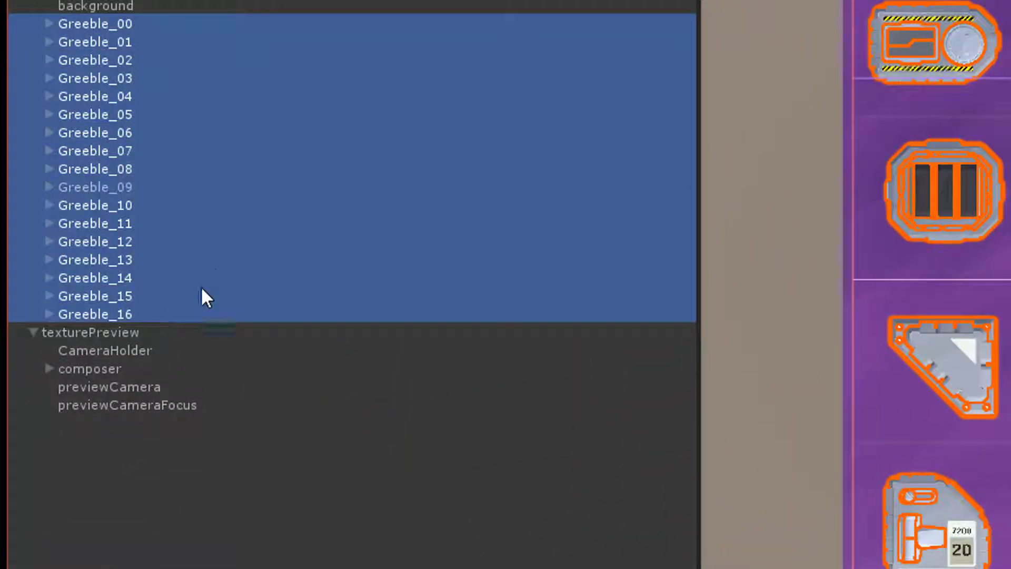
pyautogui.rightClick(230, 205)
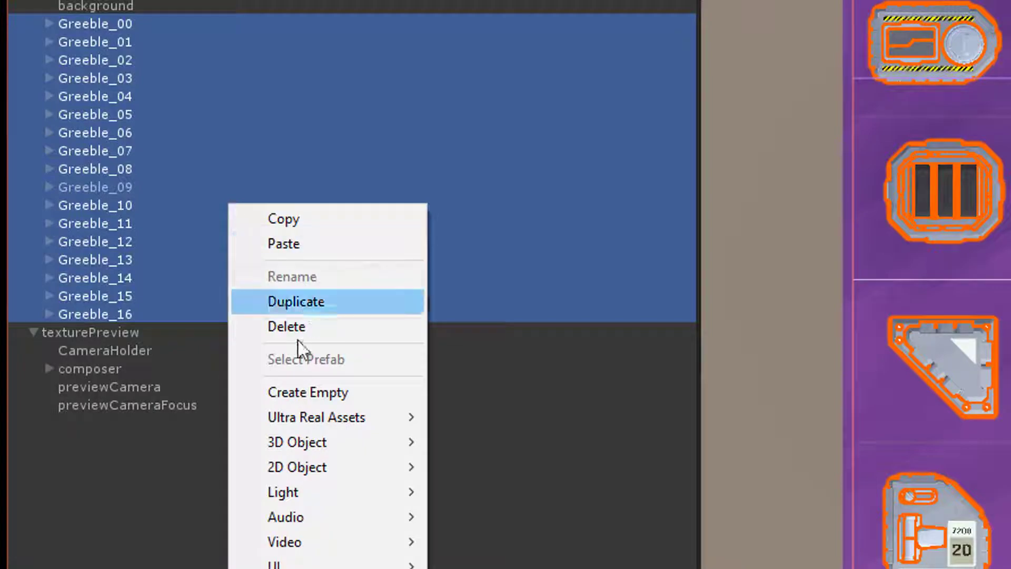
pyautogui.moveTo(291, 416)
pyautogui.moveTo(471, 416)
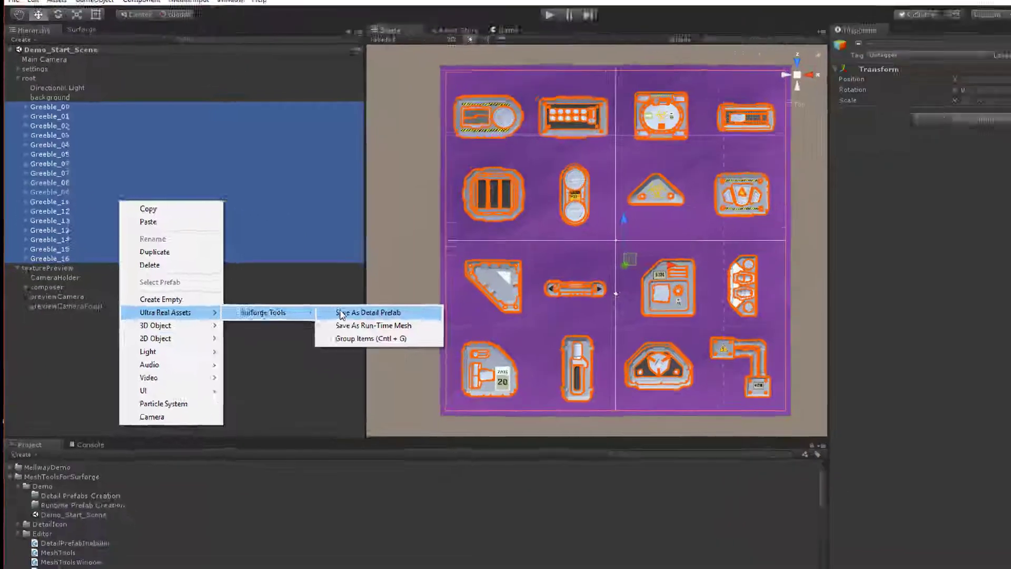
pyautogui.click(650, 416)
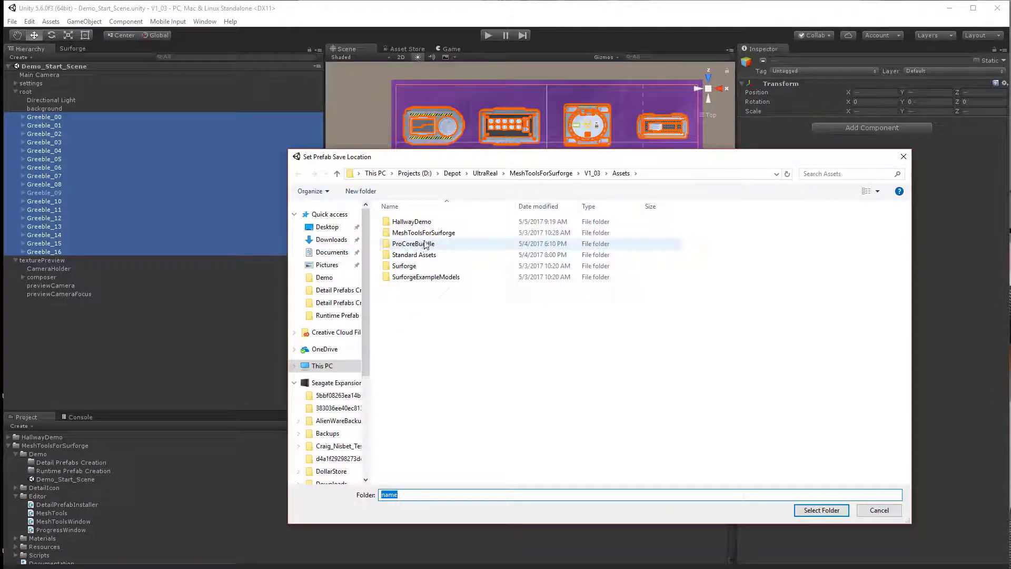
pyautogui.doubleClick(421, 234)
pyautogui.doubleClick(413, 221)
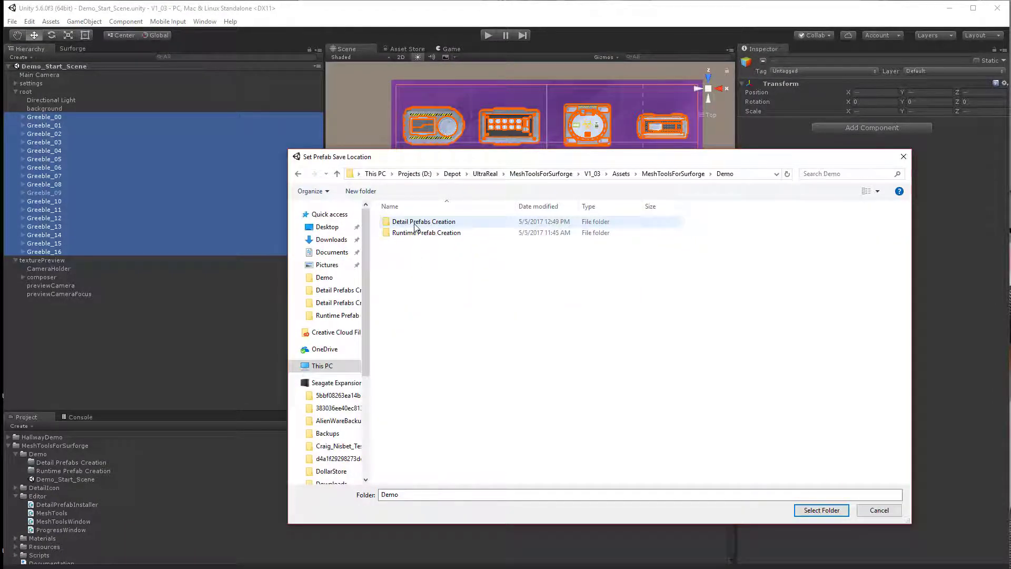
pyautogui.doubleClick(416, 222)
pyautogui.click(814, 511)
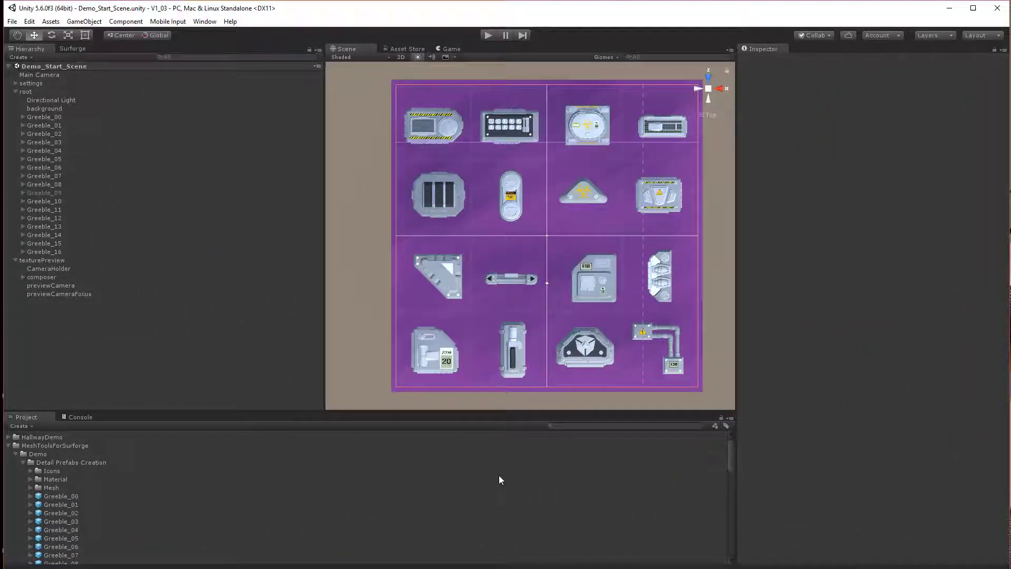
# Save the project, and reopen V1_03 so that Surforge loads the Greeble details.
pyautogui.click(12, 21)
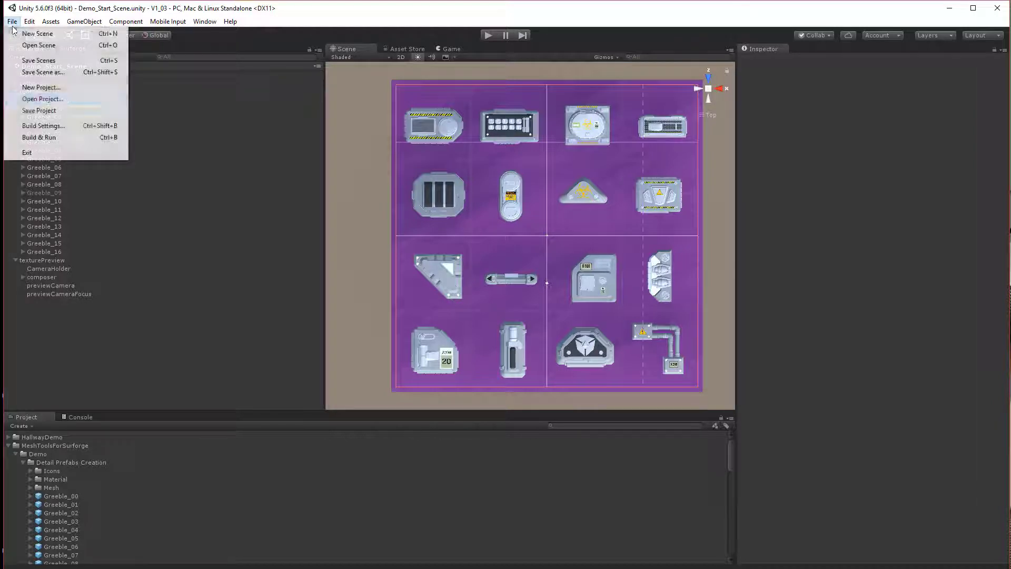
pyautogui.click(30, 109)
pyautogui.click(12, 22)
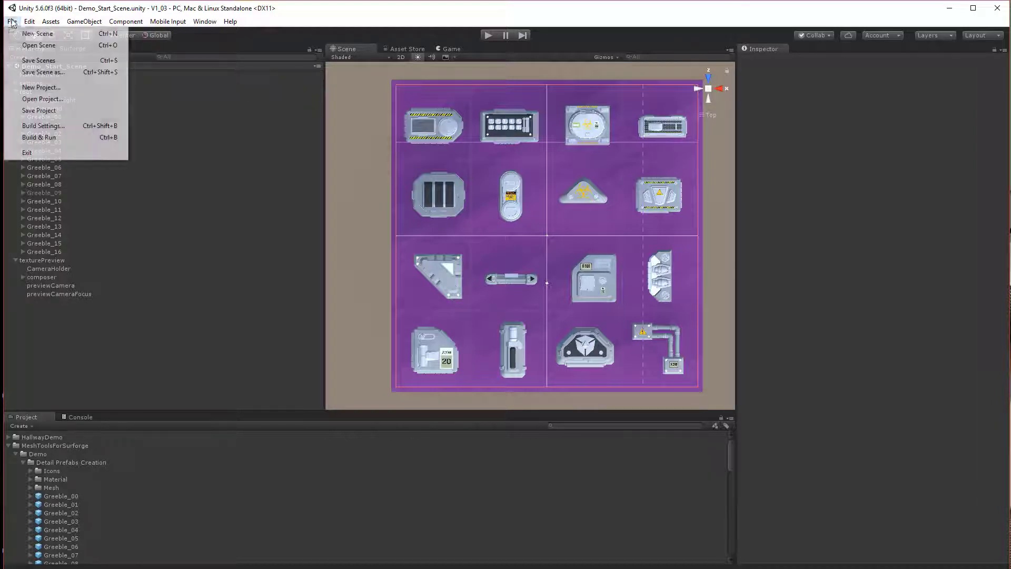
pyautogui.click(23, 98)
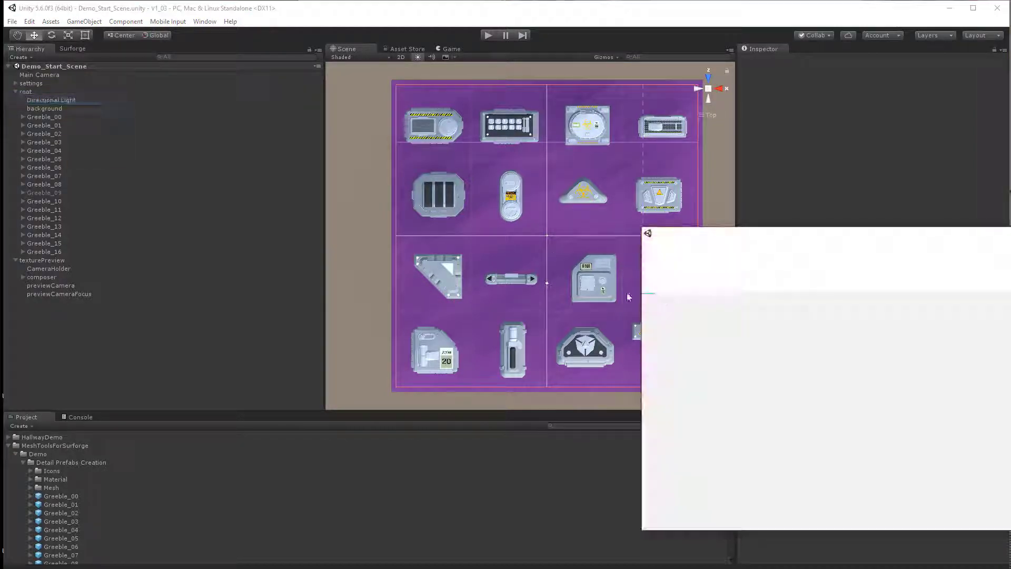
pyautogui.click(779, 317)
# Open Surforge and start a new texture.
pyautogui.click(72, 48)
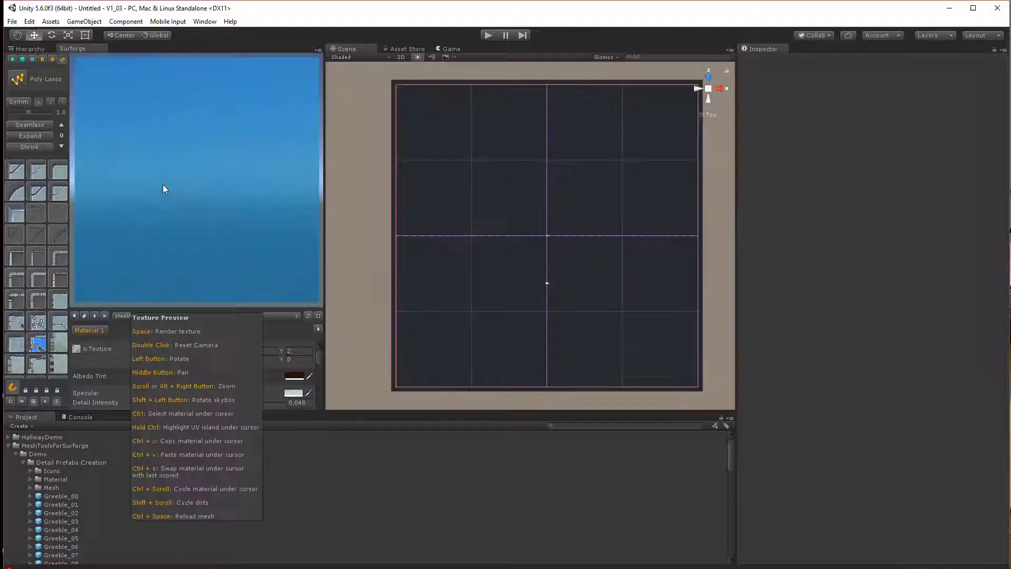
# Place the triangular greeble at the texture's left, the three-ribbed one at its upper right, and the Greeble_16 panel below the triangle.
pyautogui.scroll(-8, 22, 176)
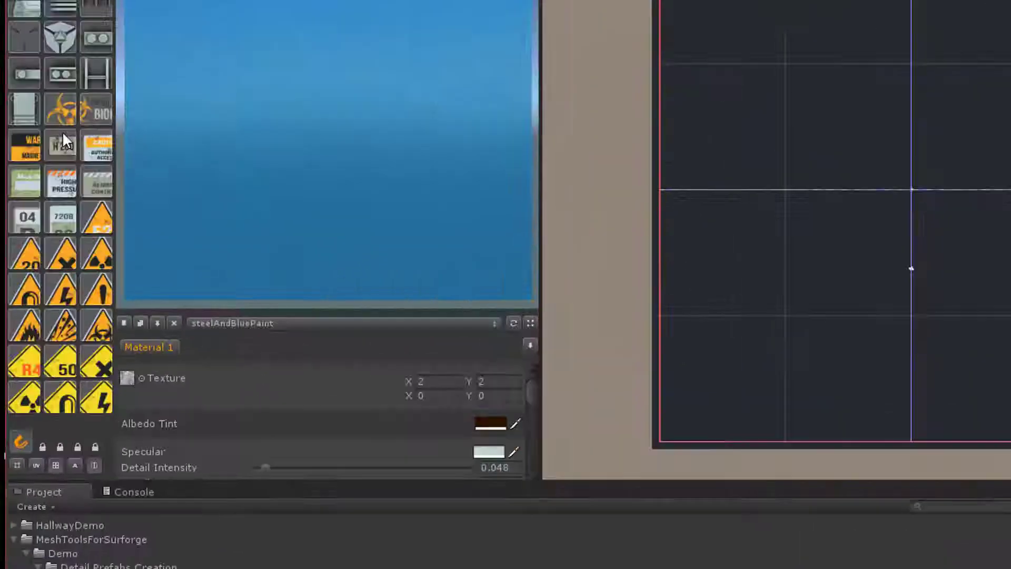
pyautogui.scroll(-10, 62, 134)
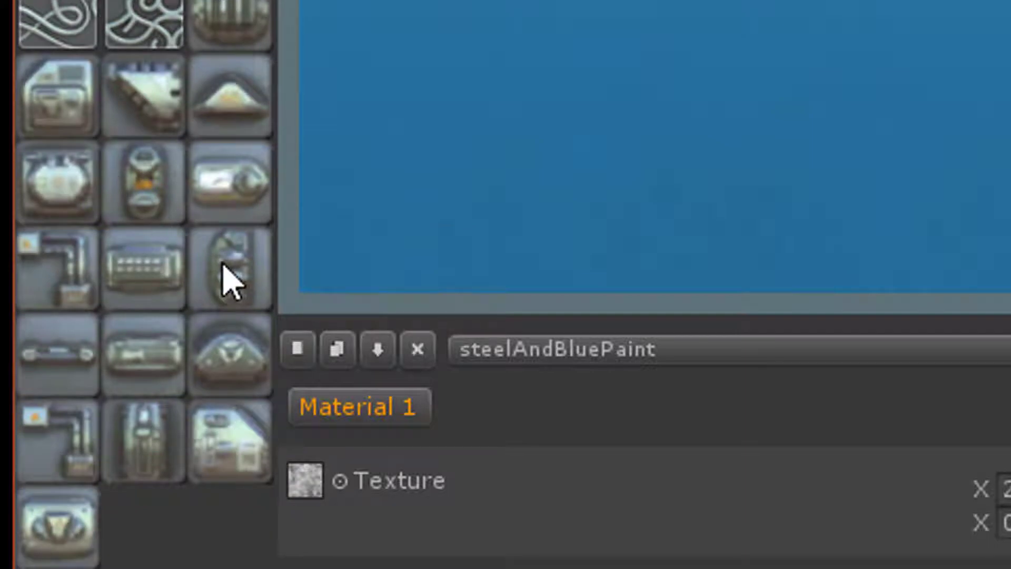
pyautogui.click(211, 96)
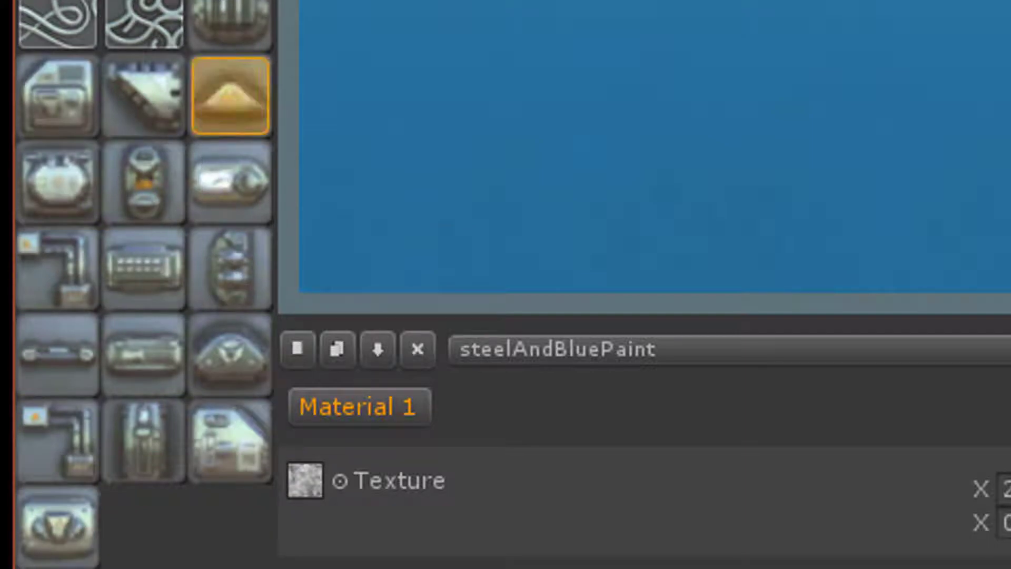
pyautogui.click(250, 271)
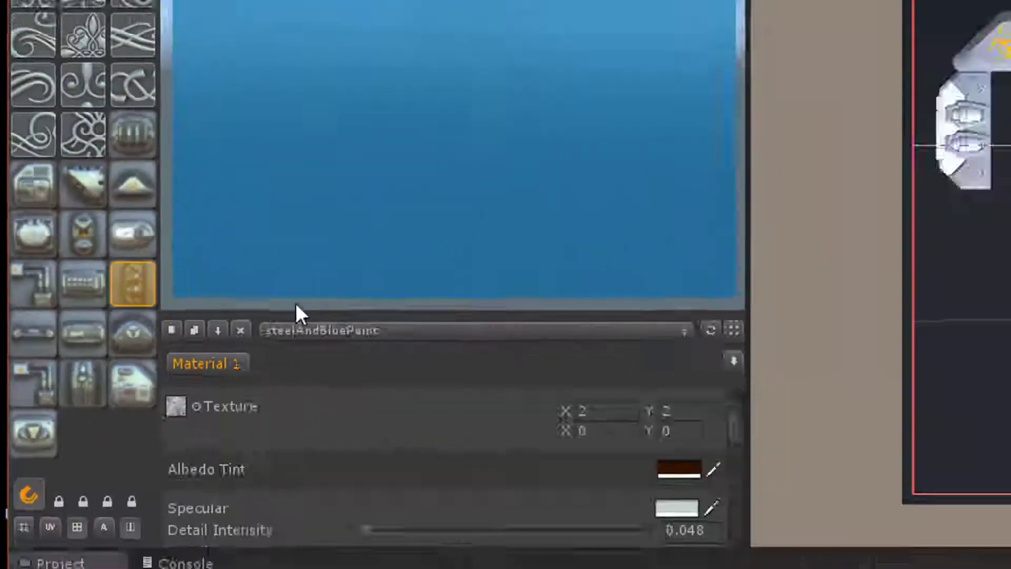
pyautogui.click(593, 169)
pyautogui.click(213, 436)
pyautogui.click(442, 260)
# Add the upright Greeble_07 detail near the texture's centre and the Greeble_13 pipe elbow at its upper left, and render the texture.
pyautogui.click(35, 338)
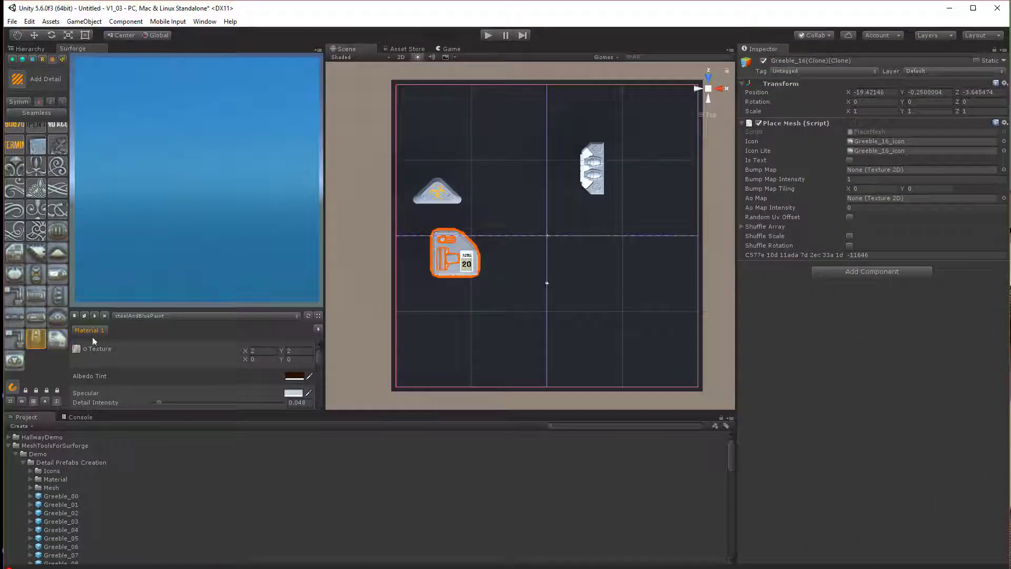
pyautogui.click(14, 338)
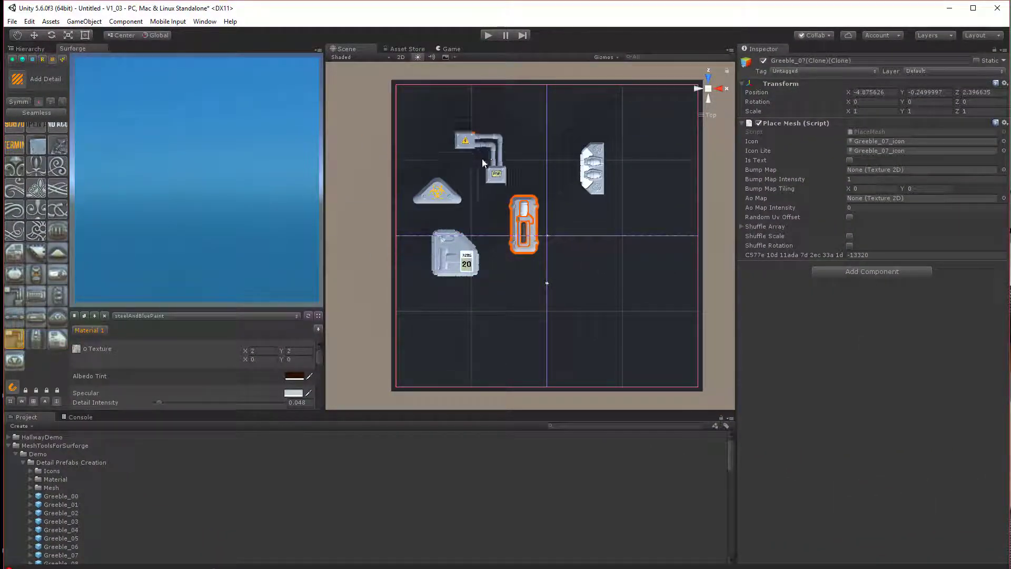
pyautogui.click(488, 160)
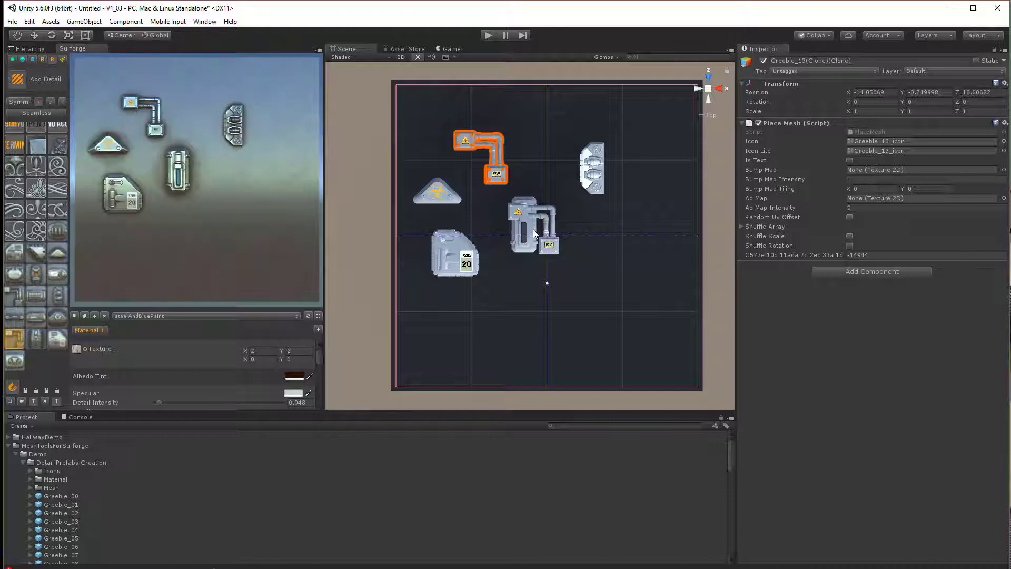
pyautogui.moveTo(181, 202)
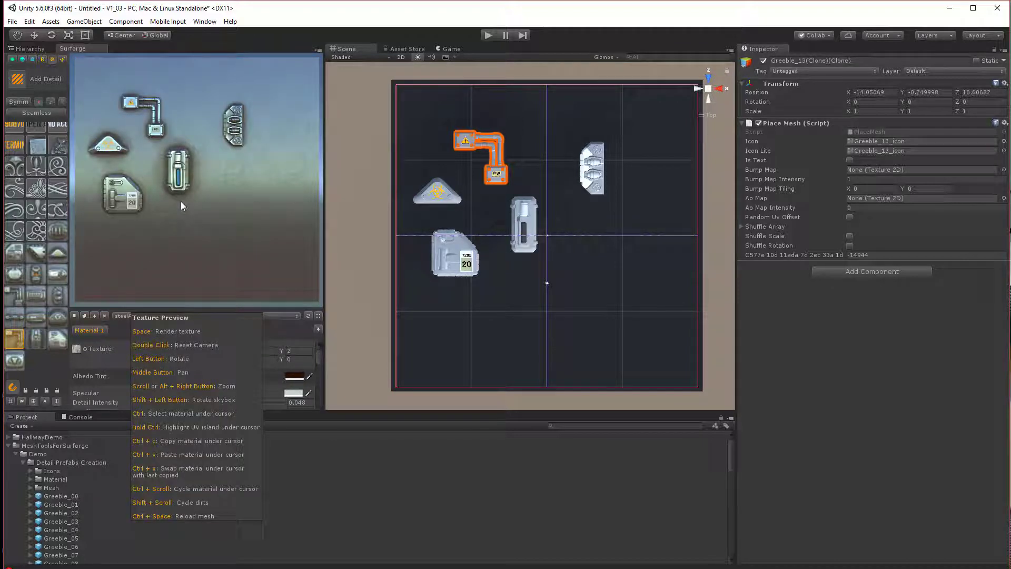